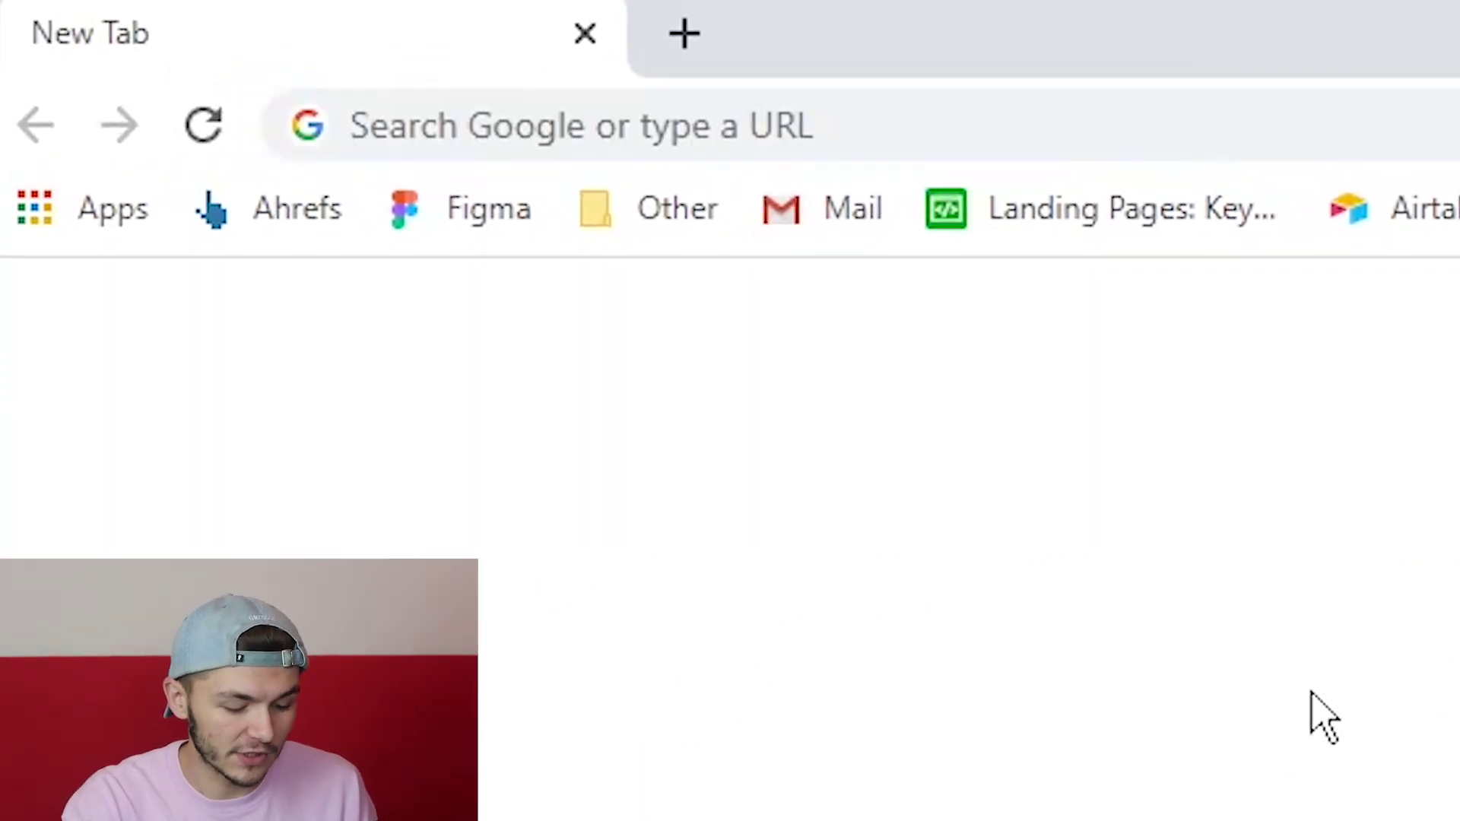
Search Google for 'veed' and go to the VEED projects dashboard.
text(veed)
key(Return)
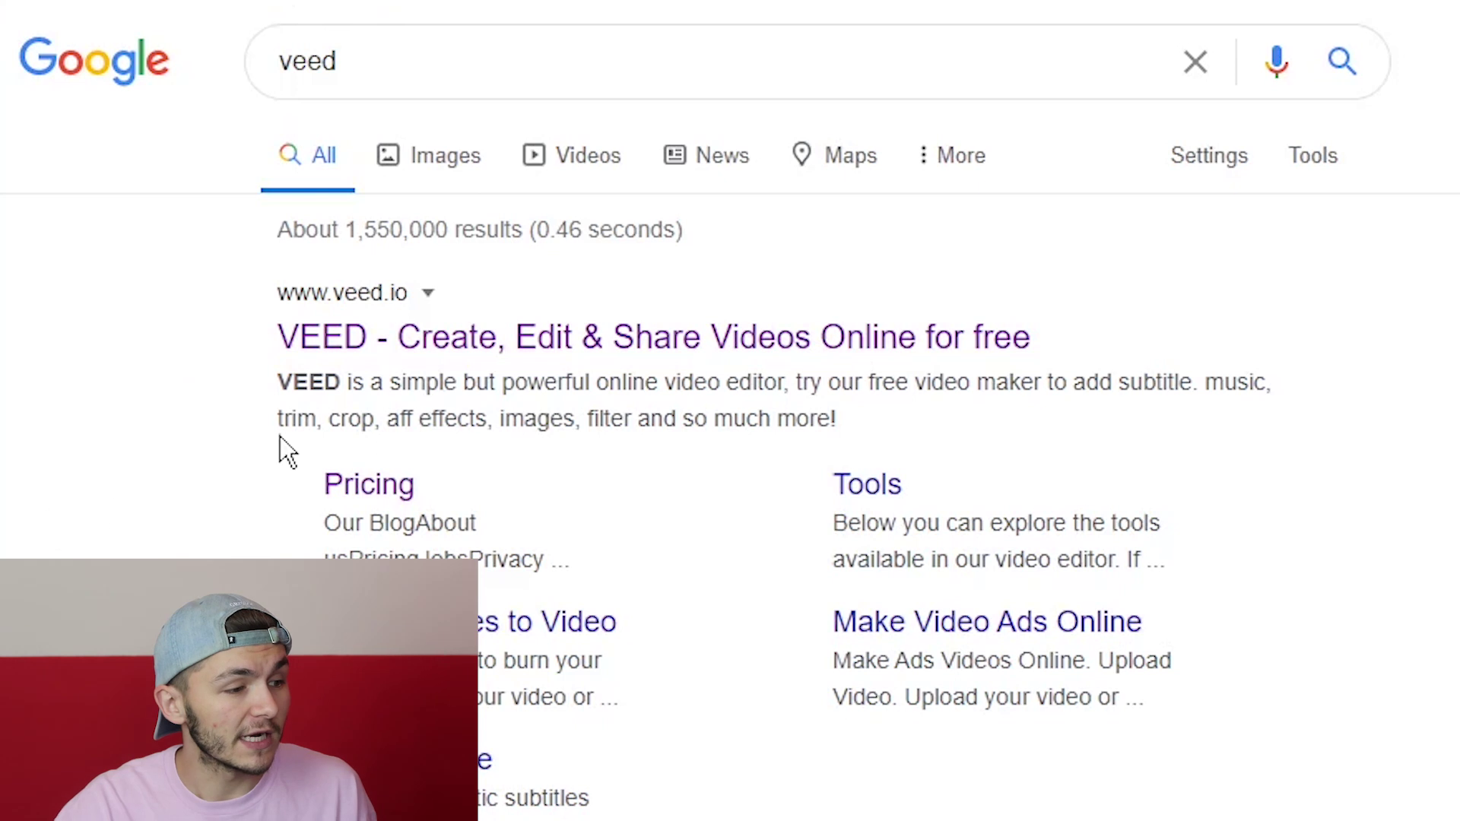
click(520, 347)
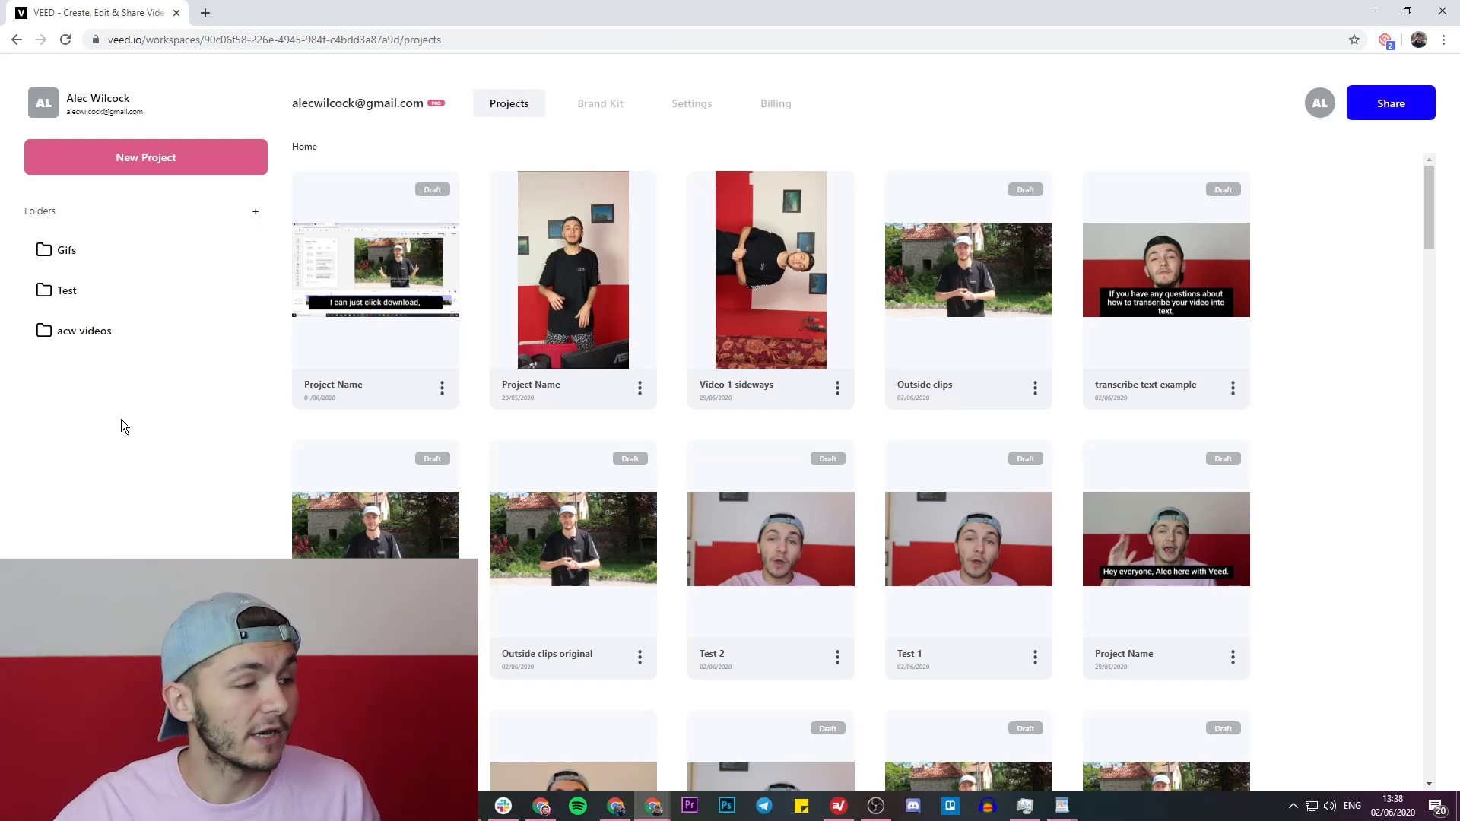
Start a new VEED project and upload 1. Outside.mp4 from the Compilation clips folder.
click(107, 158)
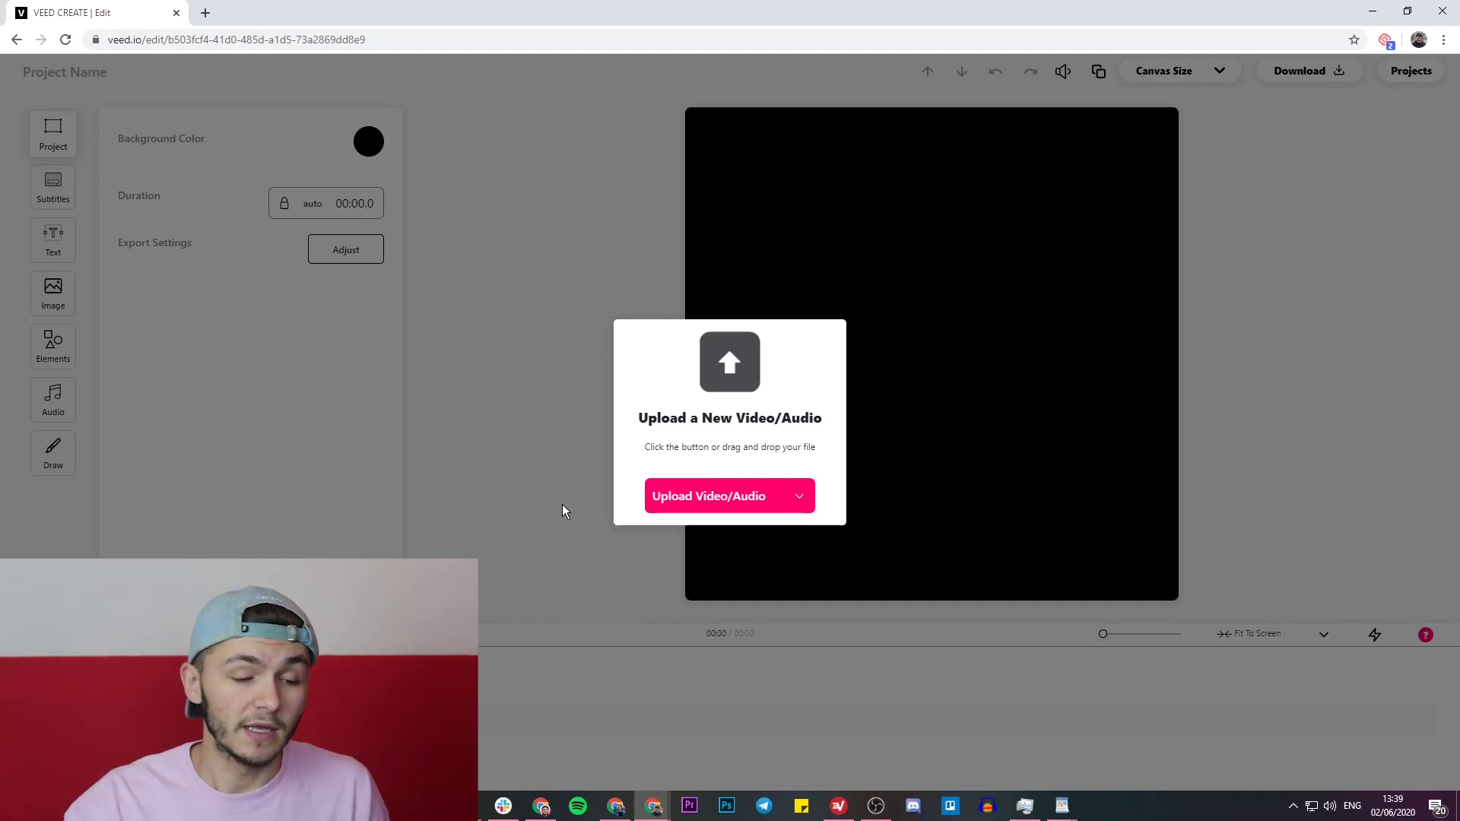
click(697, 495)
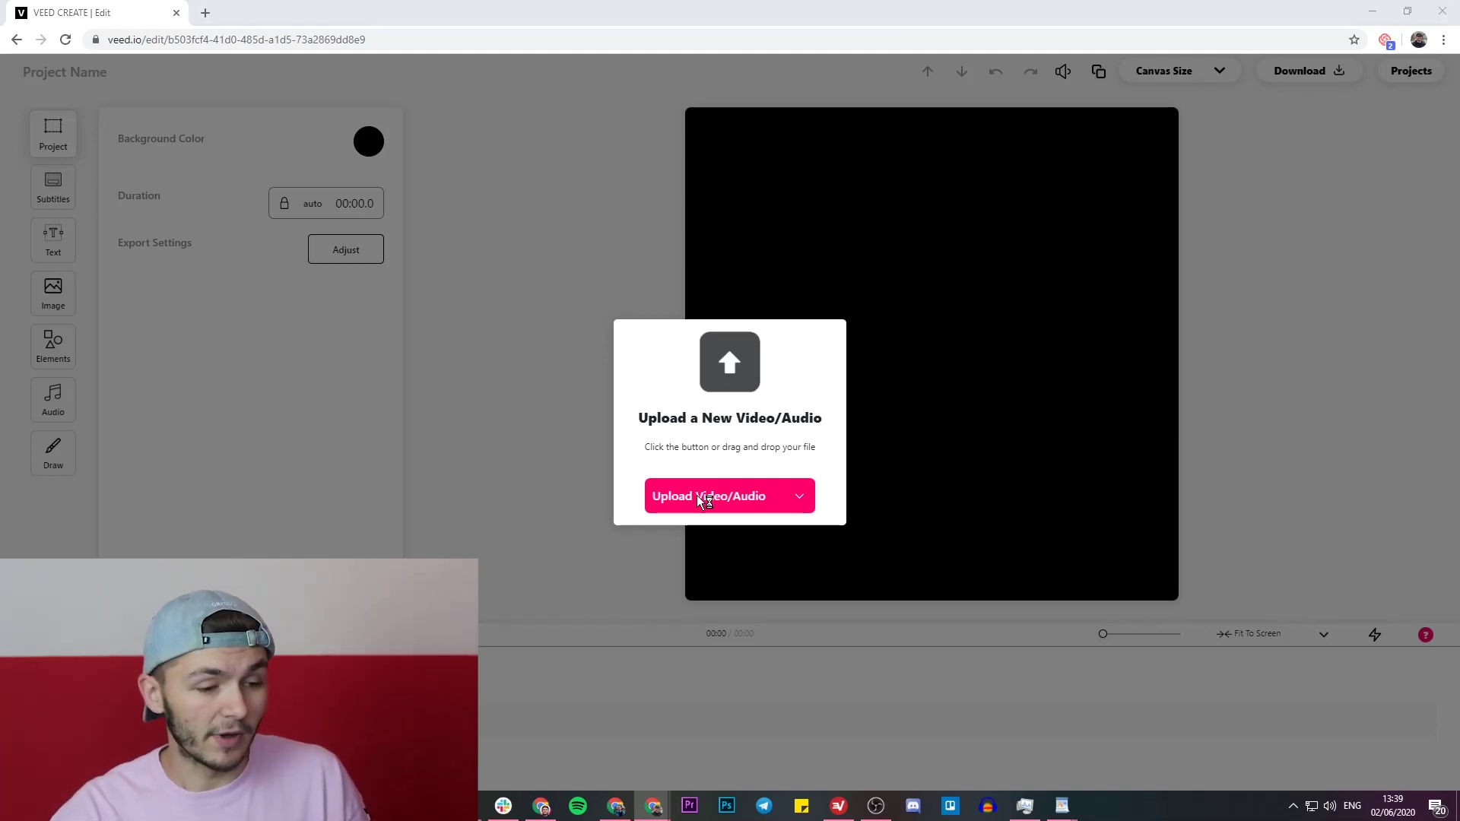
drag(497, 372, 317, 231)
click(371, 336)
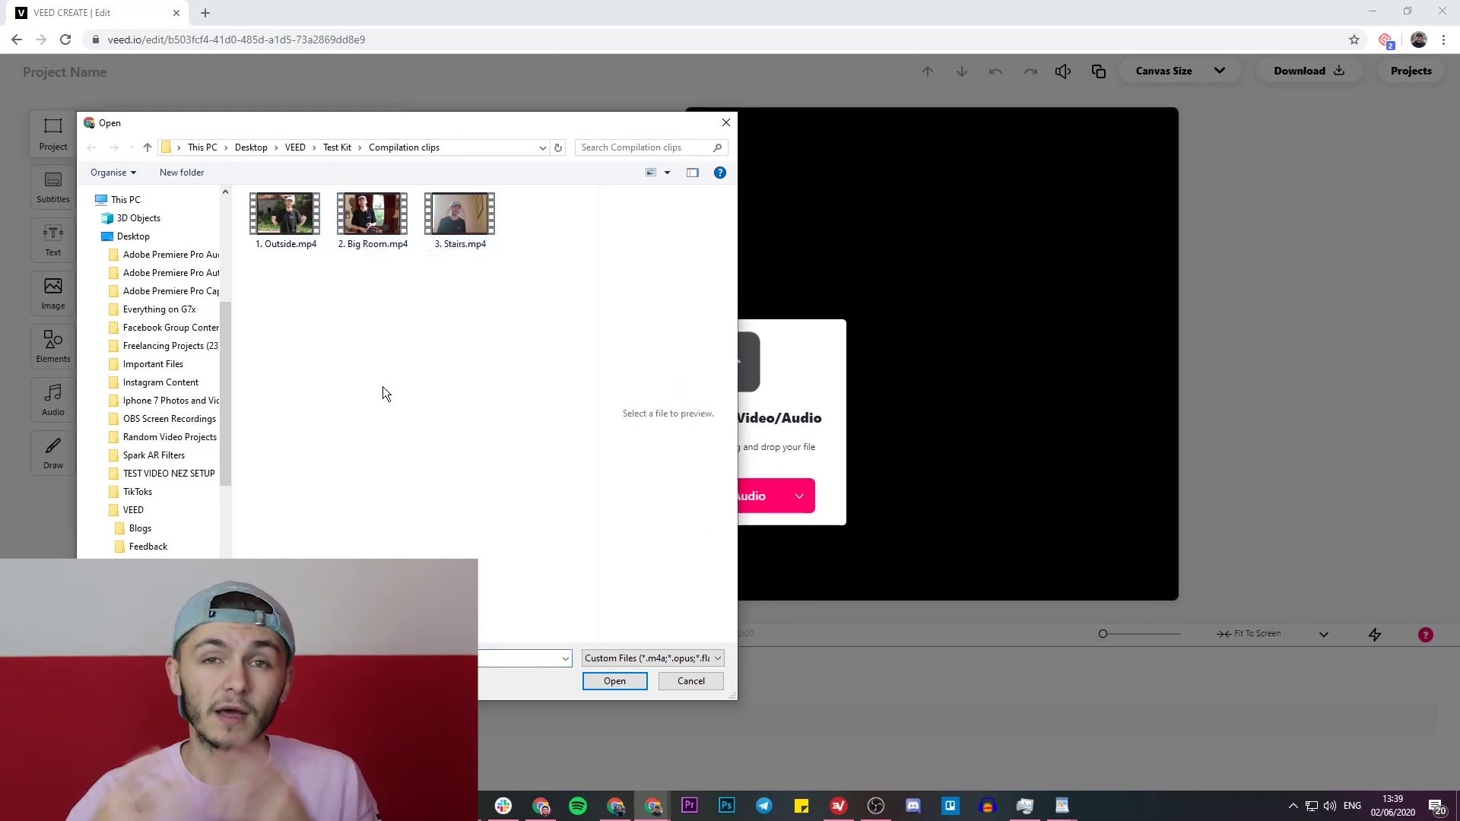
click(286, 217)
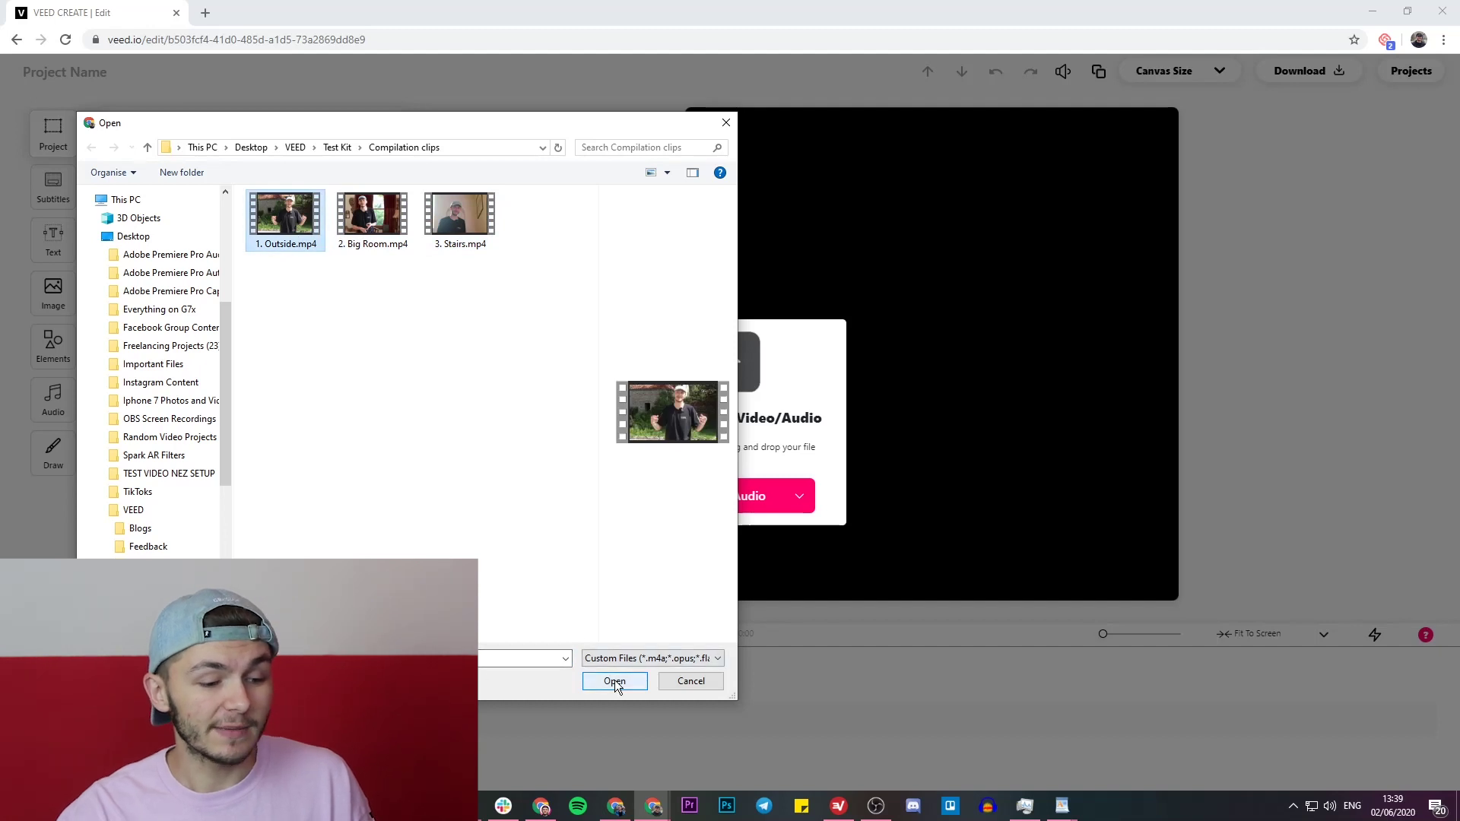
click(614, 681)
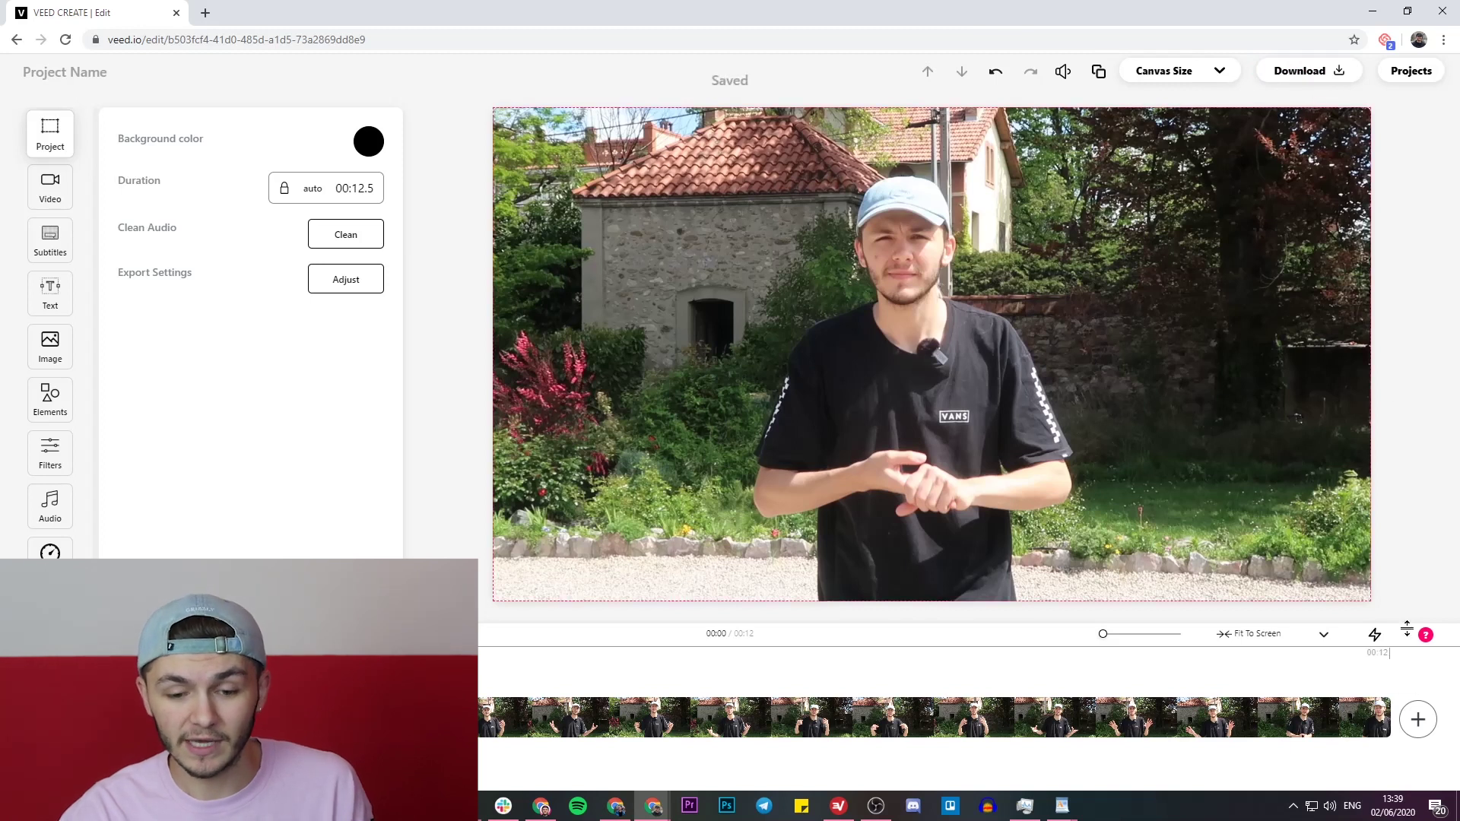
Append 2. Big Room.mp4 after Outside.mp4 on the timeline.
click(1417, 718)
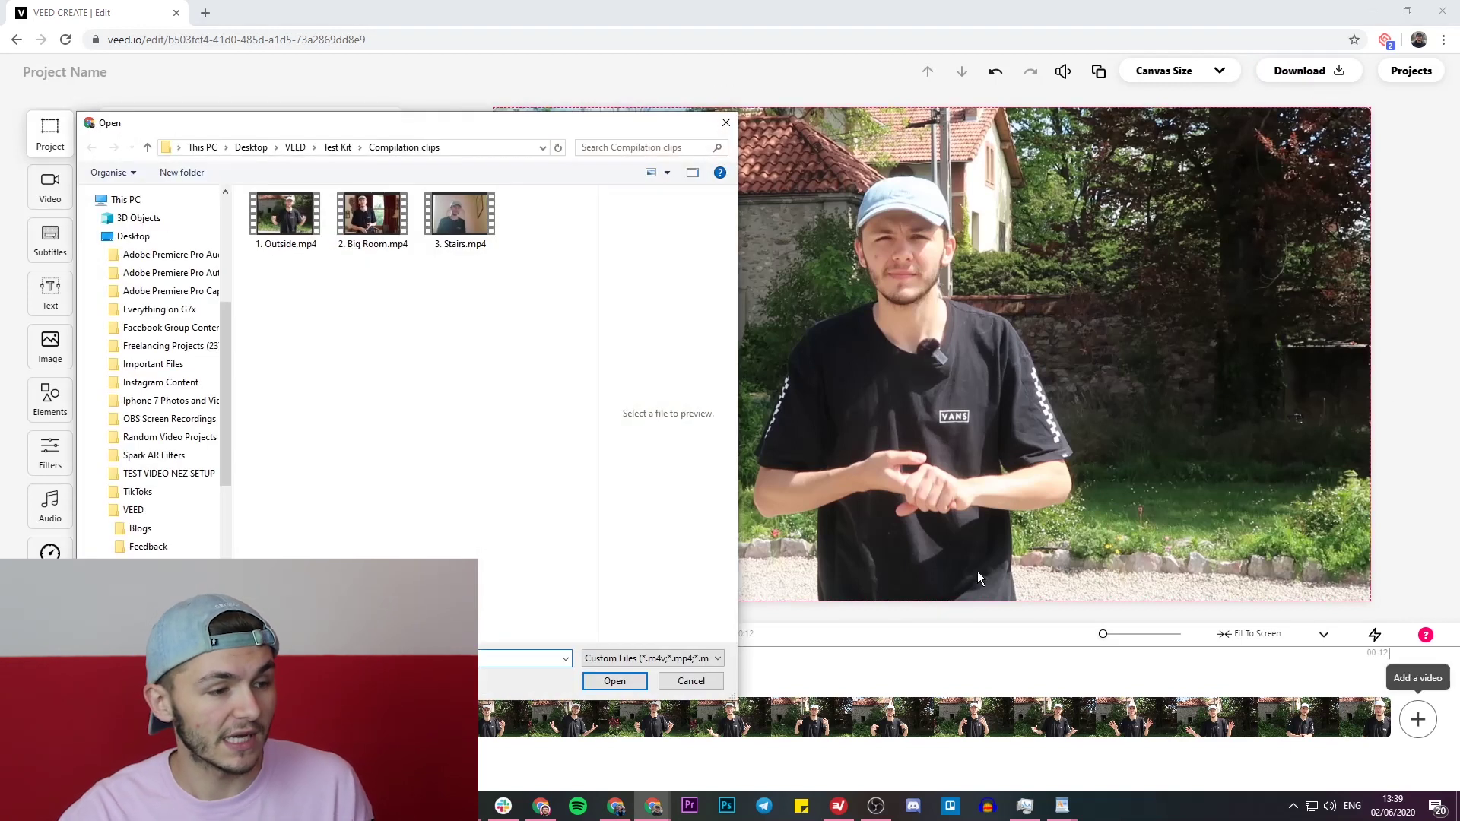
click(396, 245)
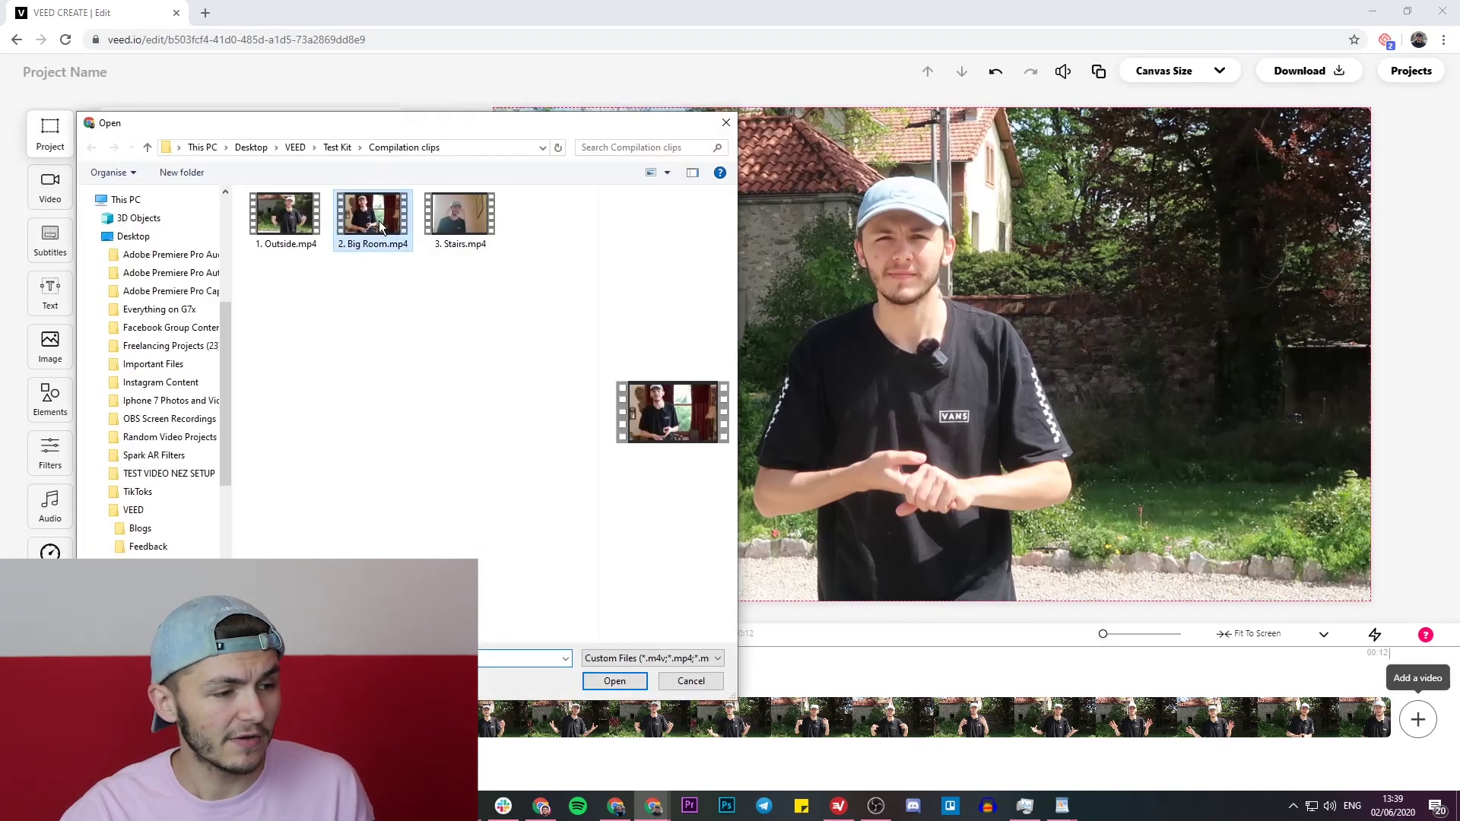
click(616, 681)
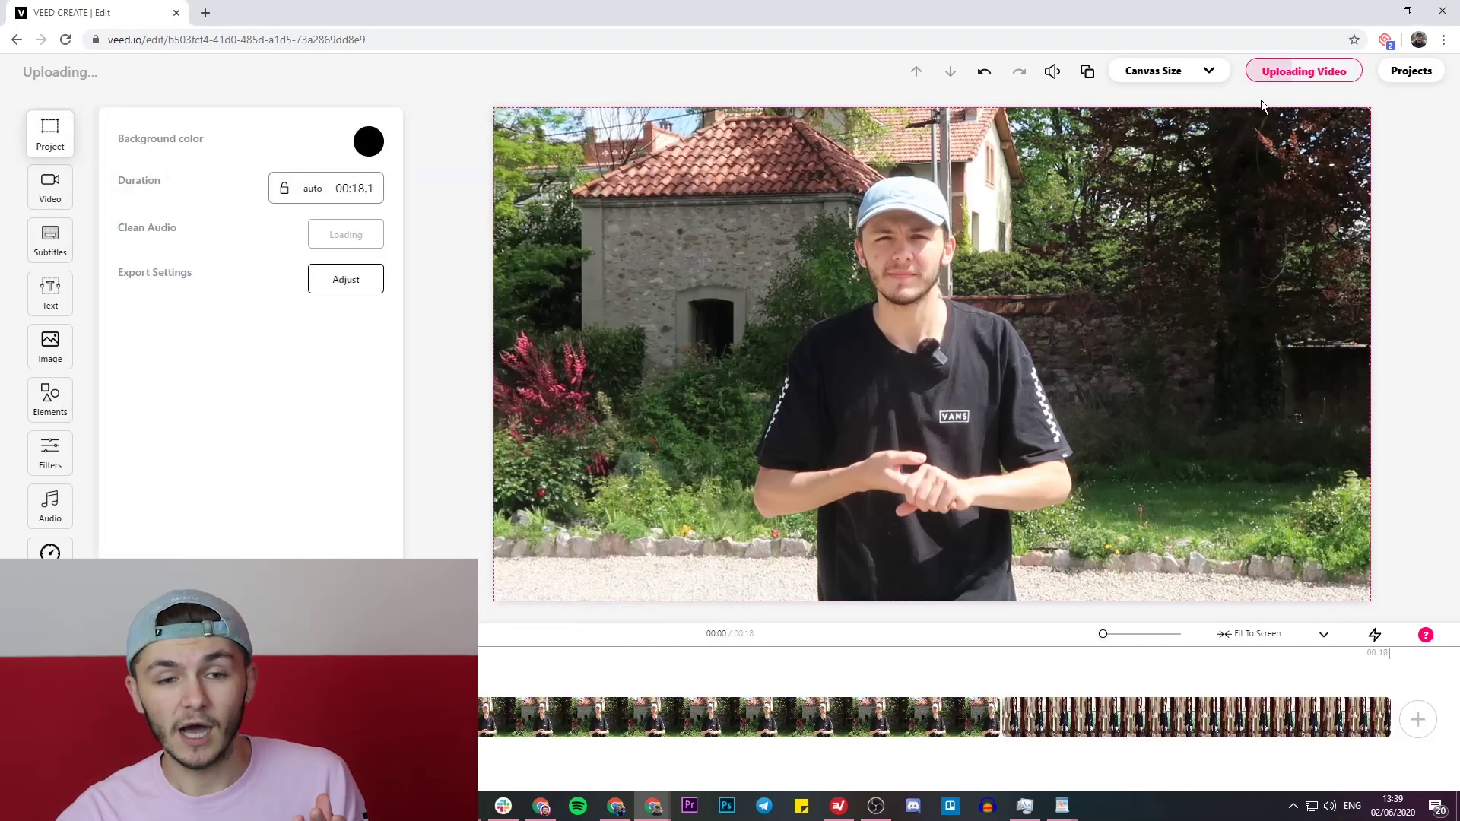
Append 3. Stairs.mp4 to the end of the timeline.
click(1419, 723)
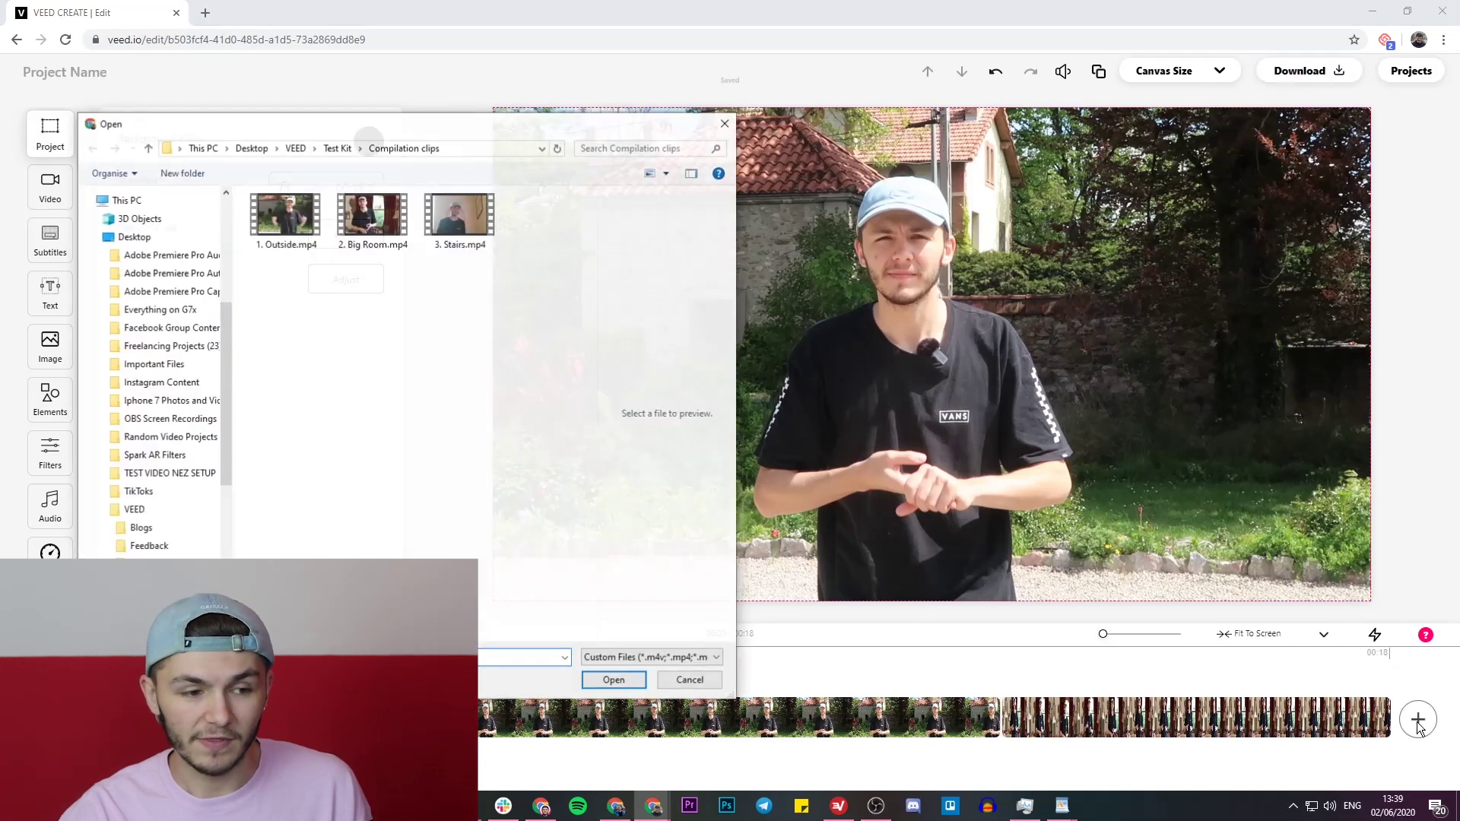
click(455, 227)
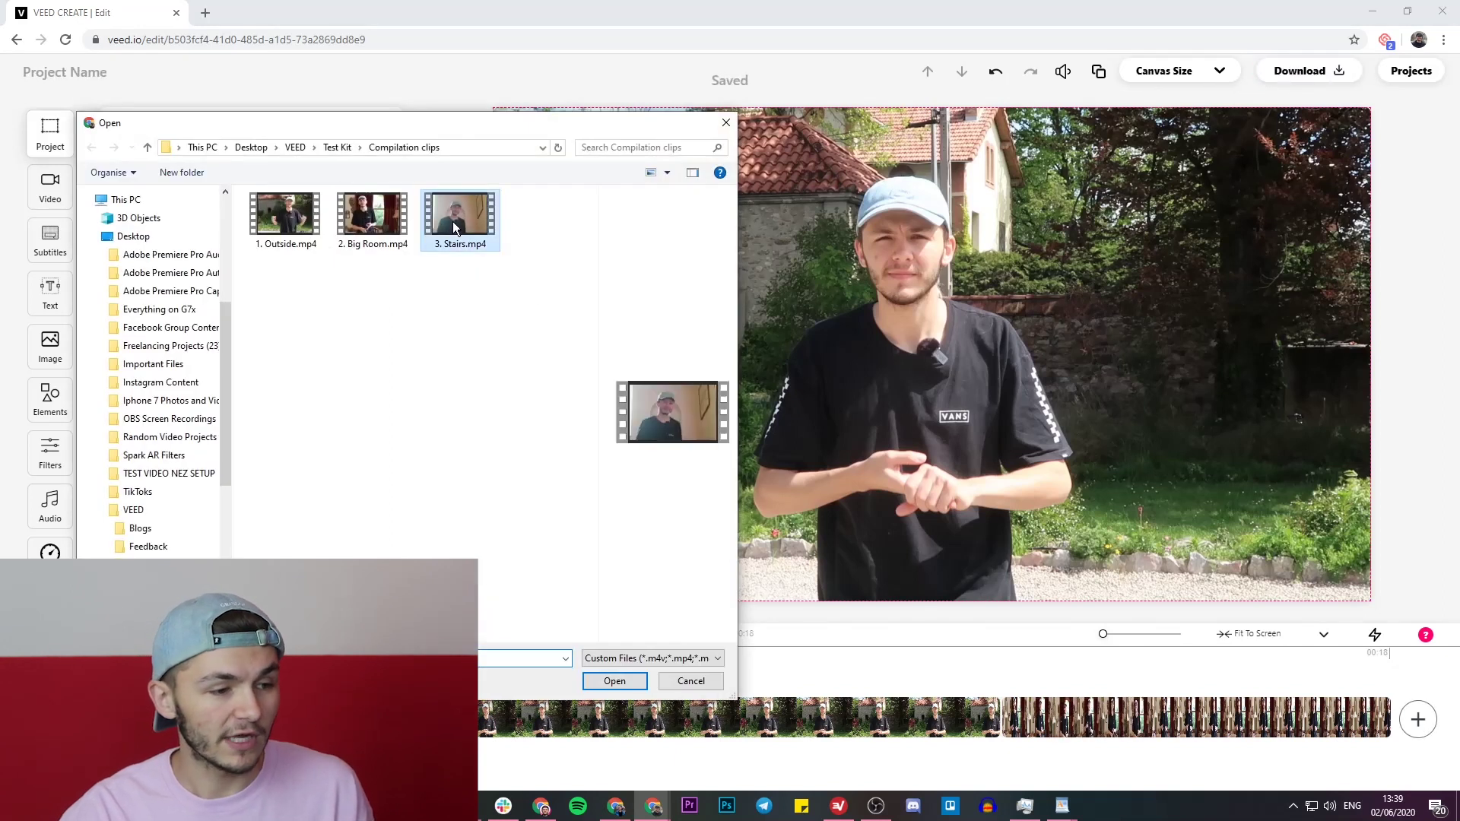
click(615, 680)
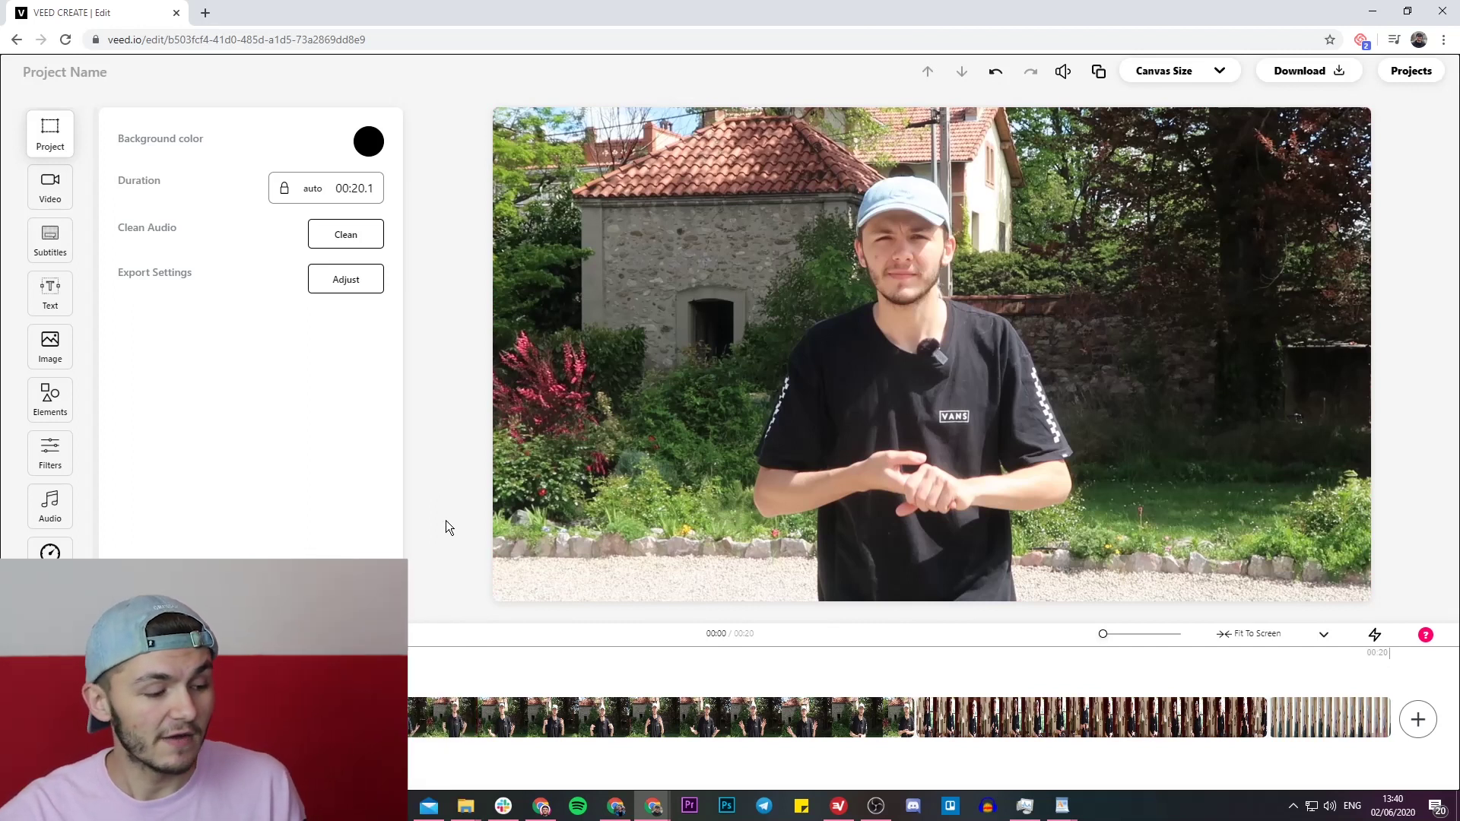
click(73, 709)
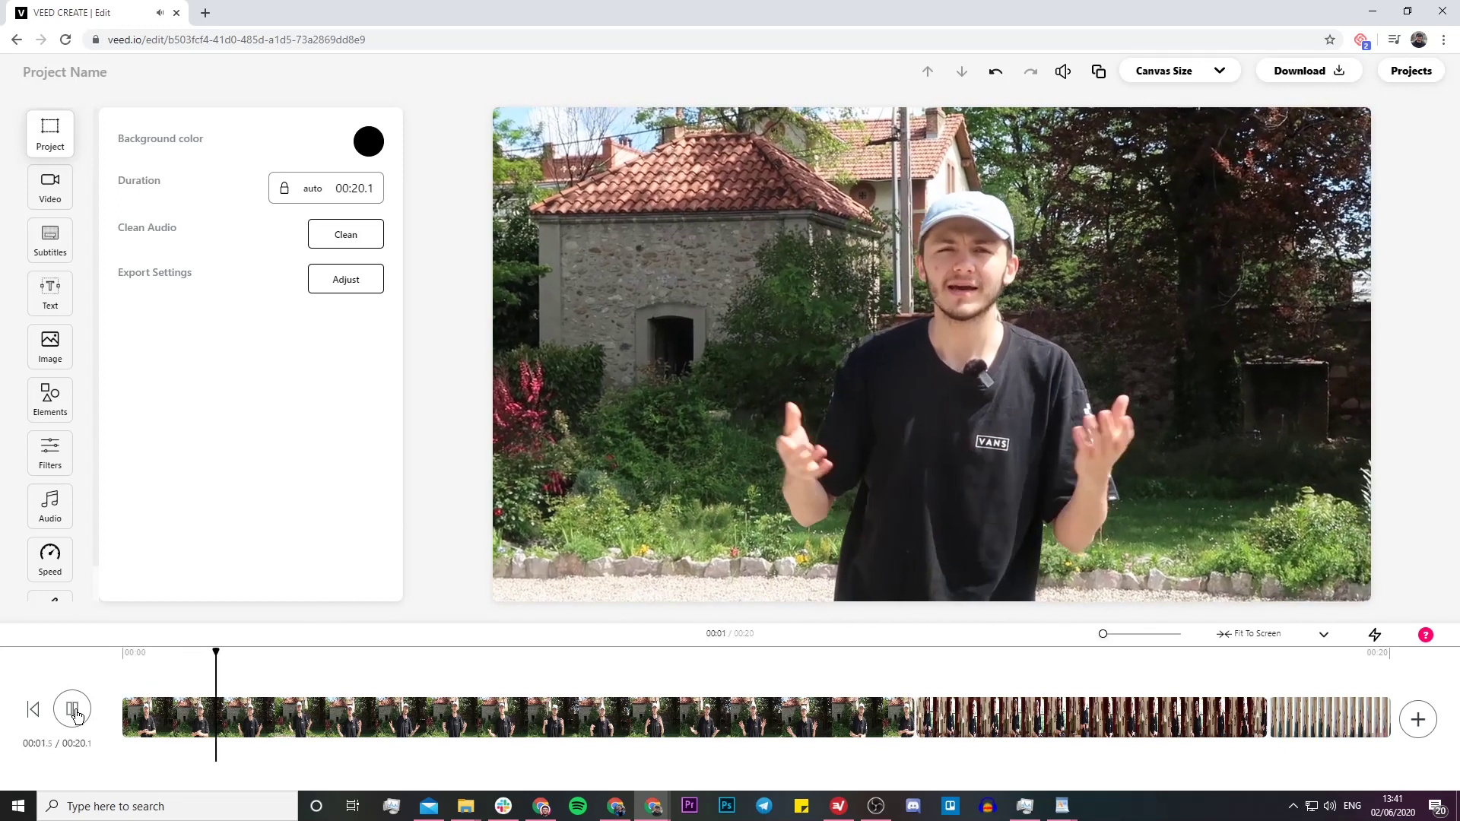
click(73, 710)
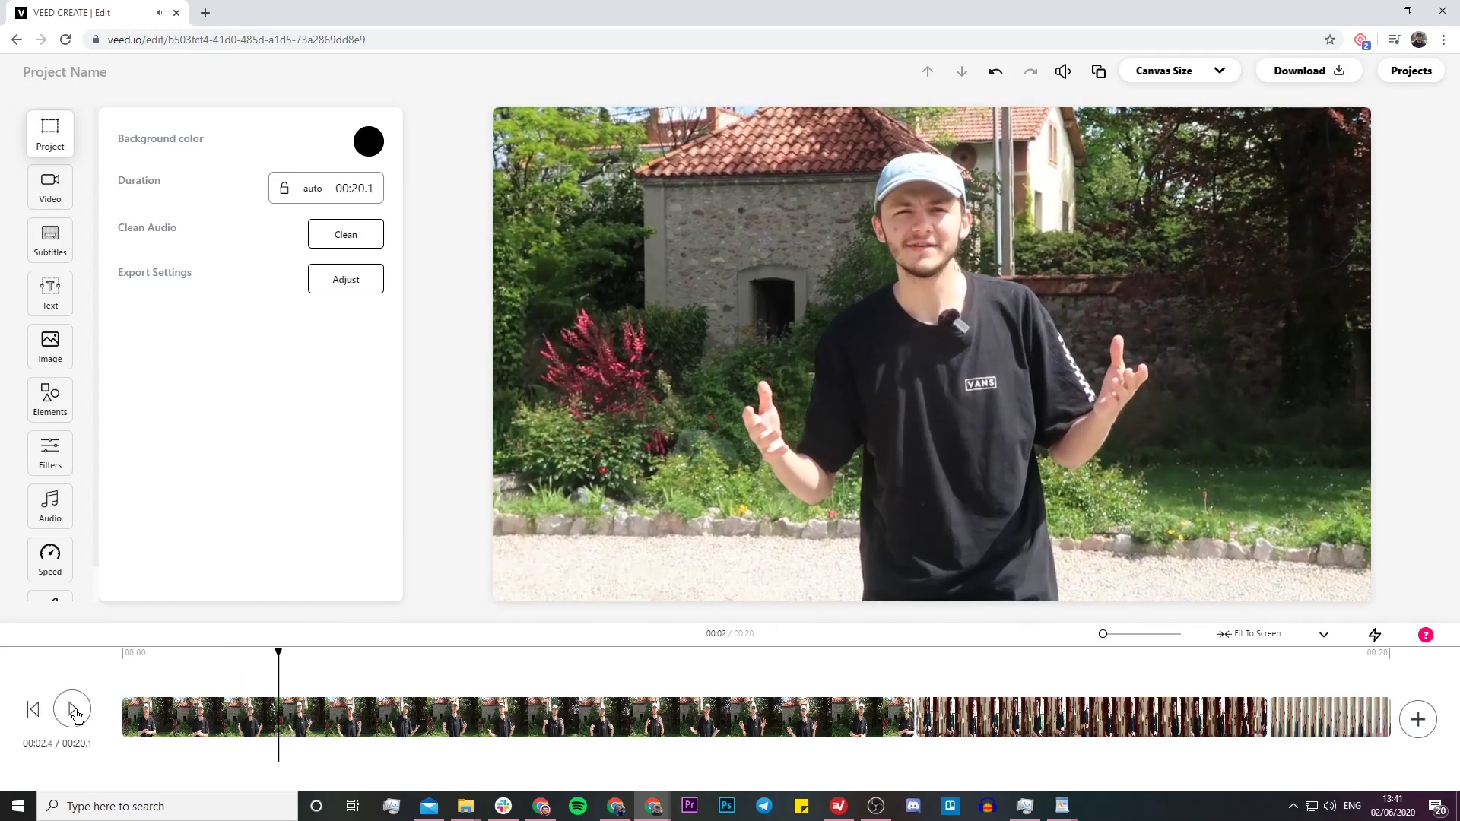
click(176, 652)
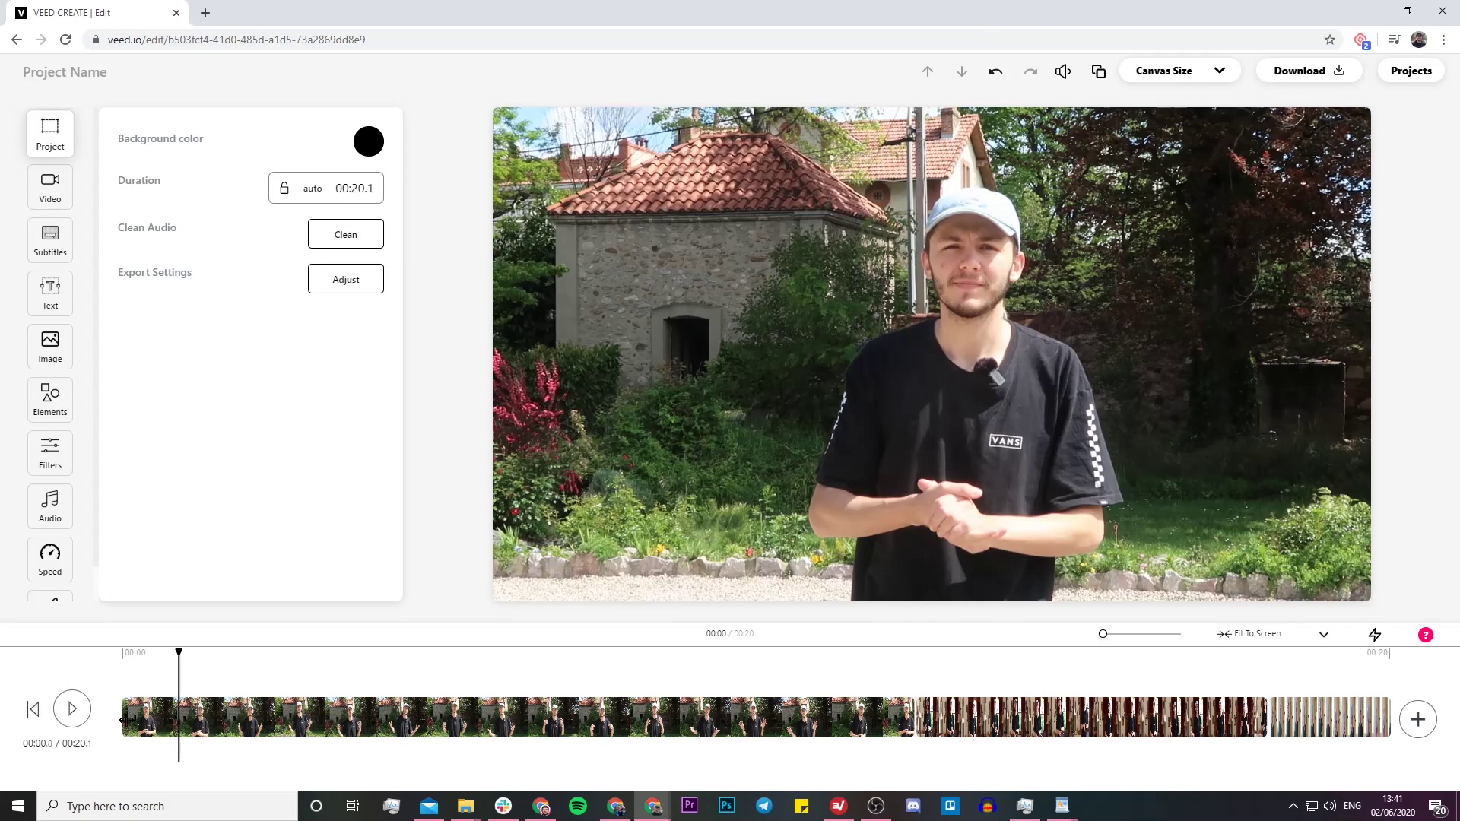
Trim the Outside clip's opening, start it at 00:00, and end it at 00:11.5.
drag(124, 720, 167, 715)
drag(397, 721, 308, 724)
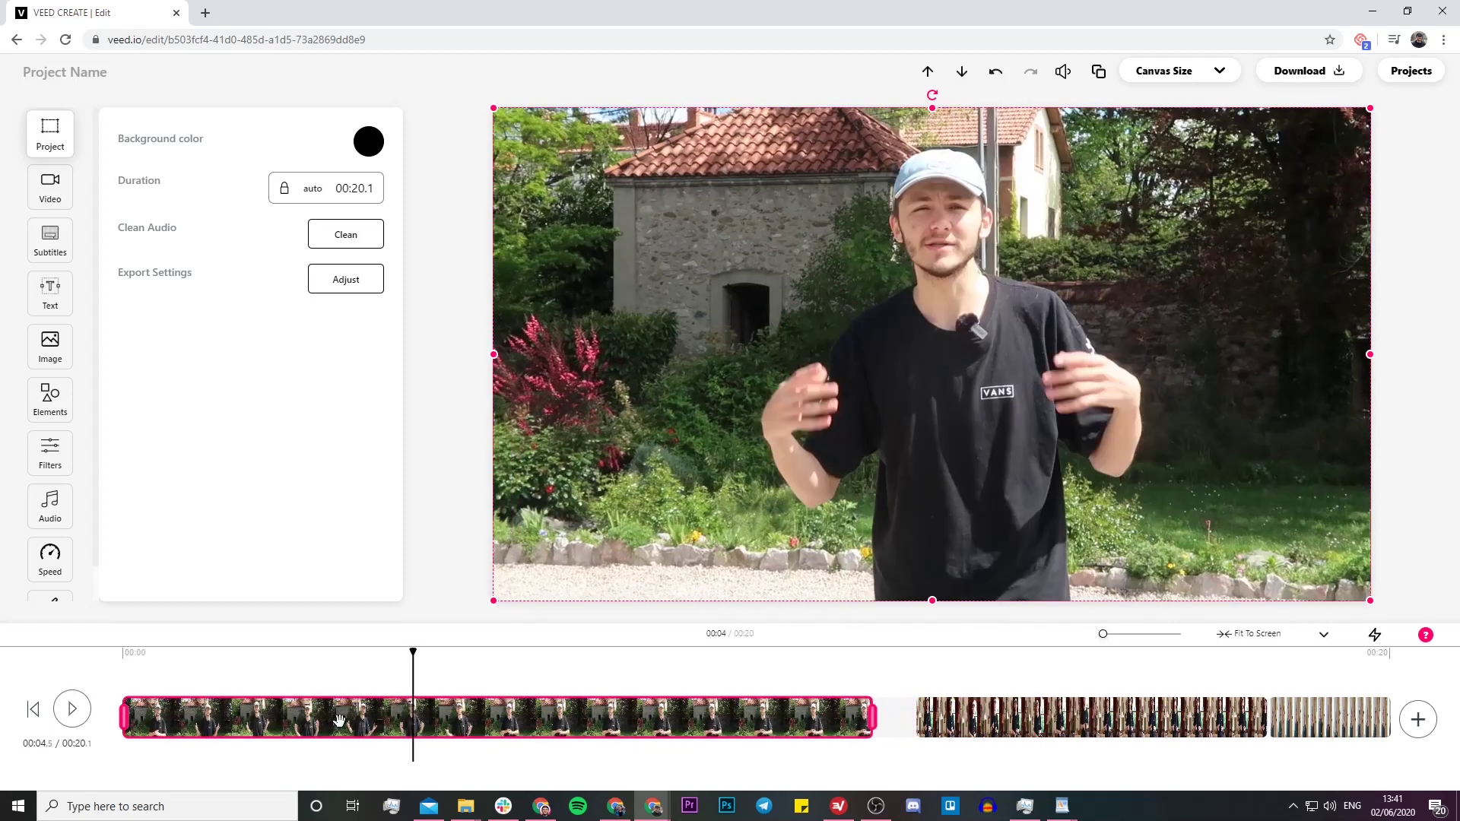
click(852, 657)
drag(852, 659, 857, 660)
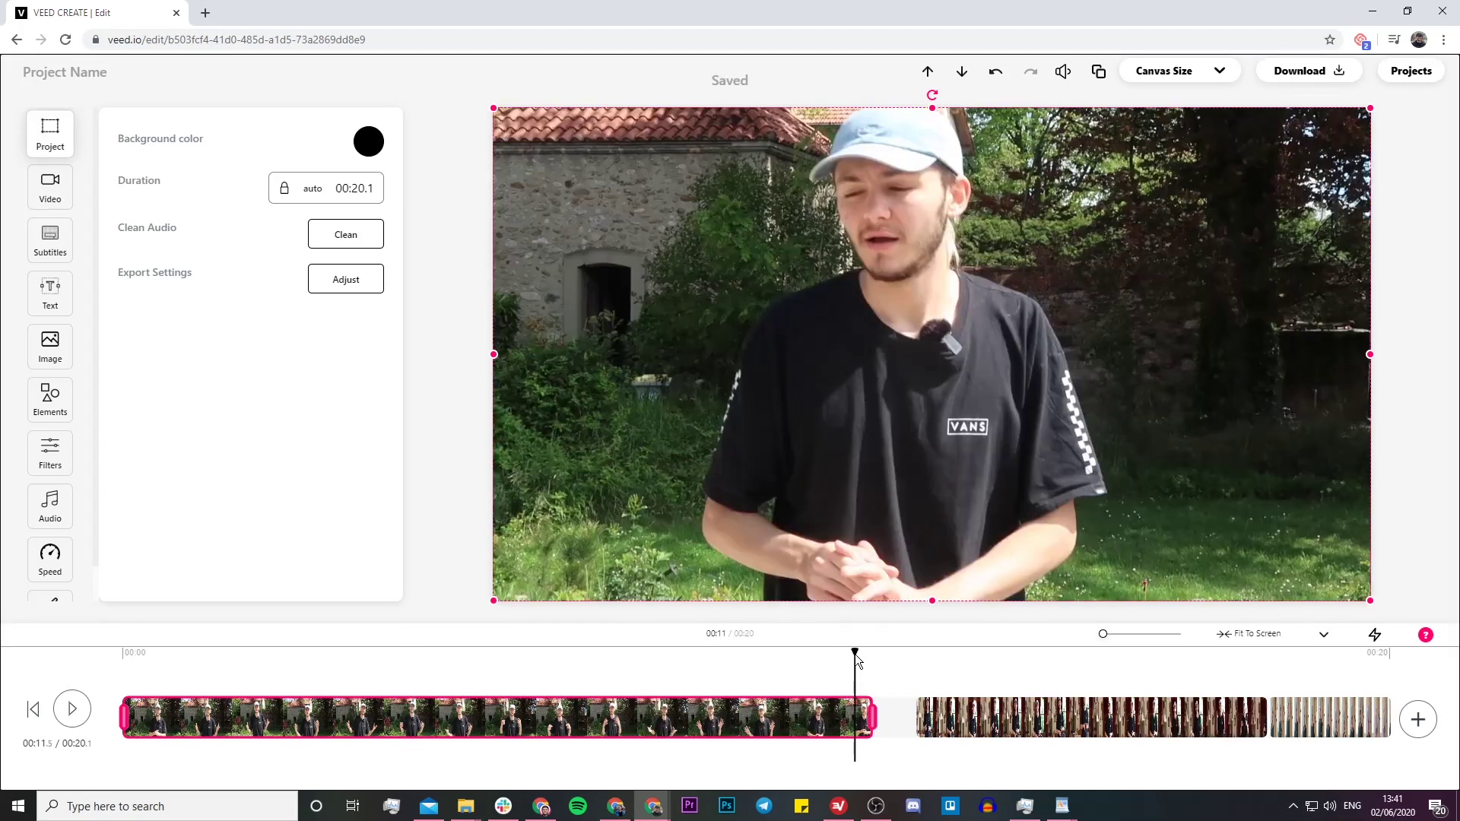
drag(873, 715, 859, 715)
Slide the second clip left against the first and play back the join.
click(1039, 711)
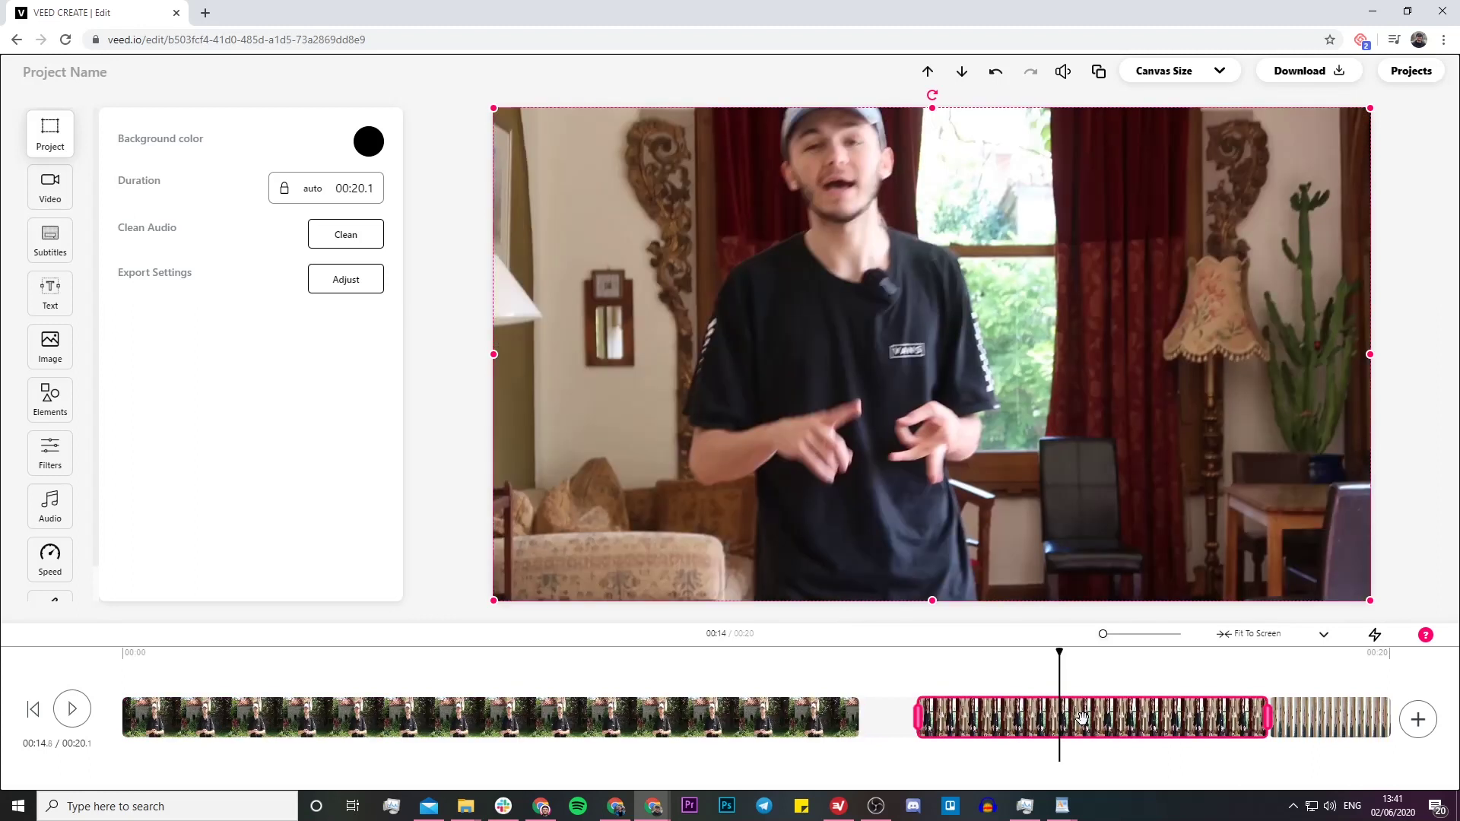
drag(1073, 717, 965, 719)
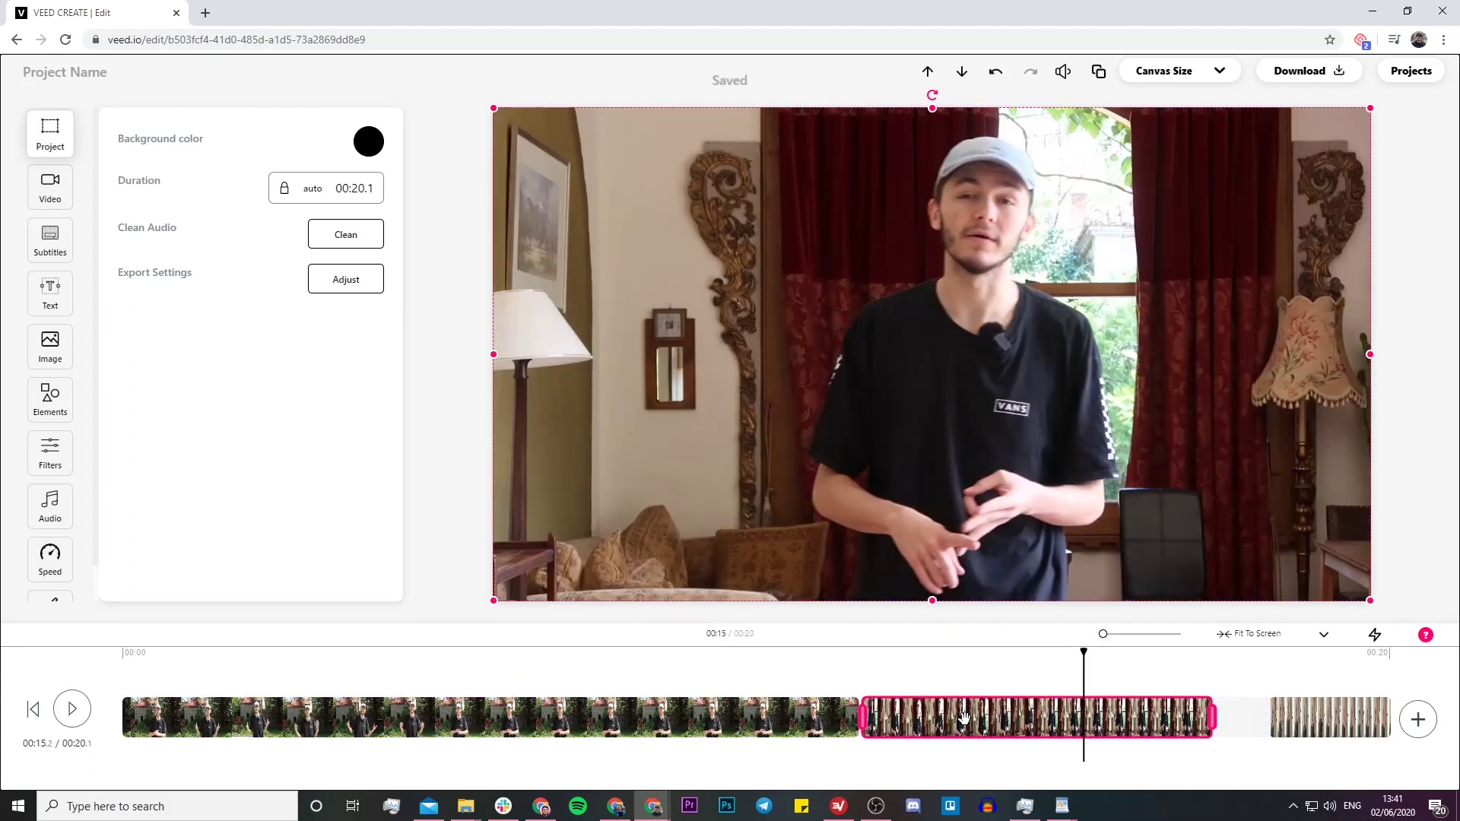
click(836, 654)
click(72, 709)
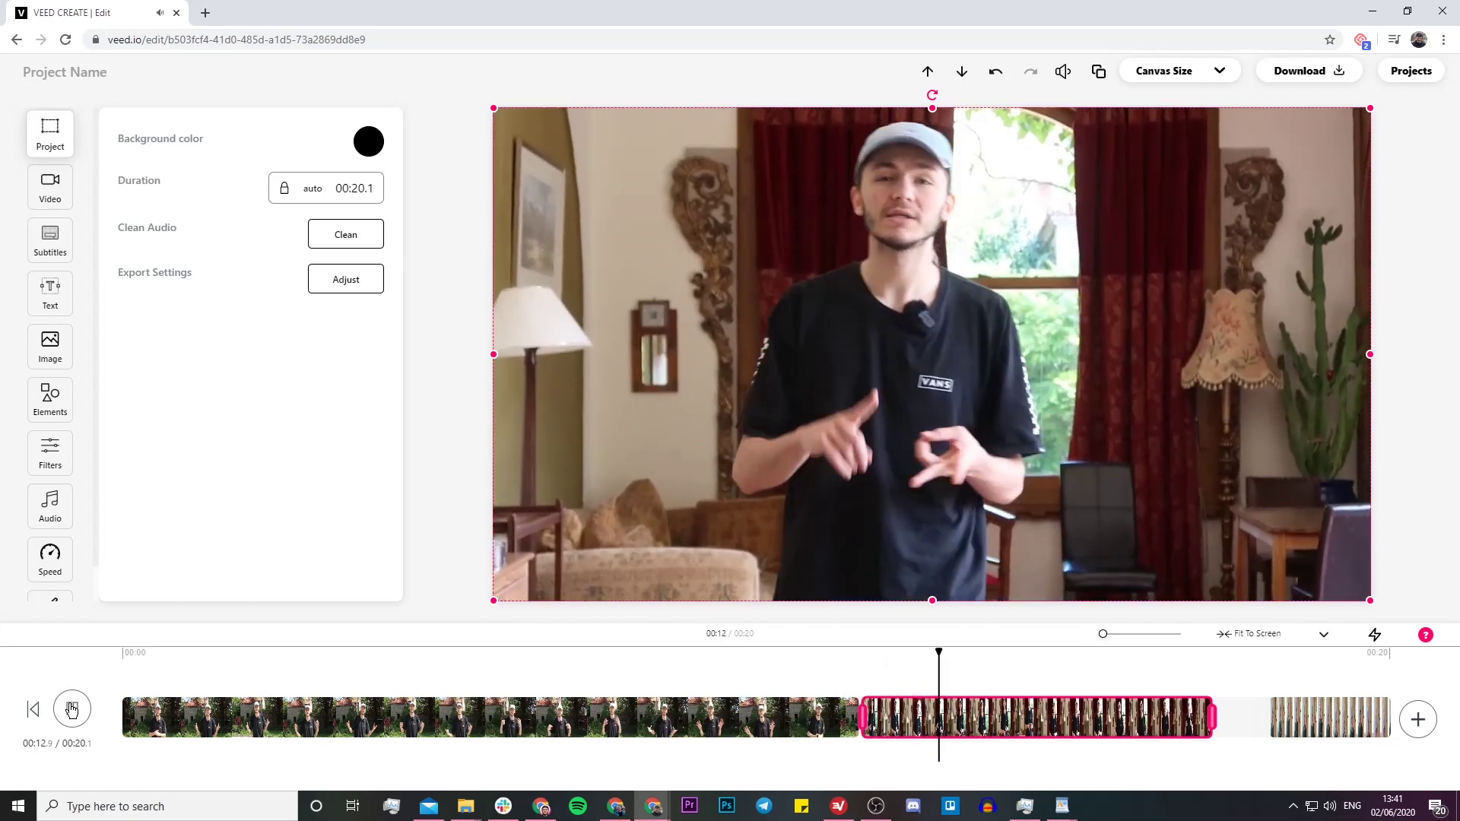
click(1113, 705)
Trim the second clip's end to 00:16.5 and slide the third clip left to close the gap.
drag(1311, 715, 1279, 713)
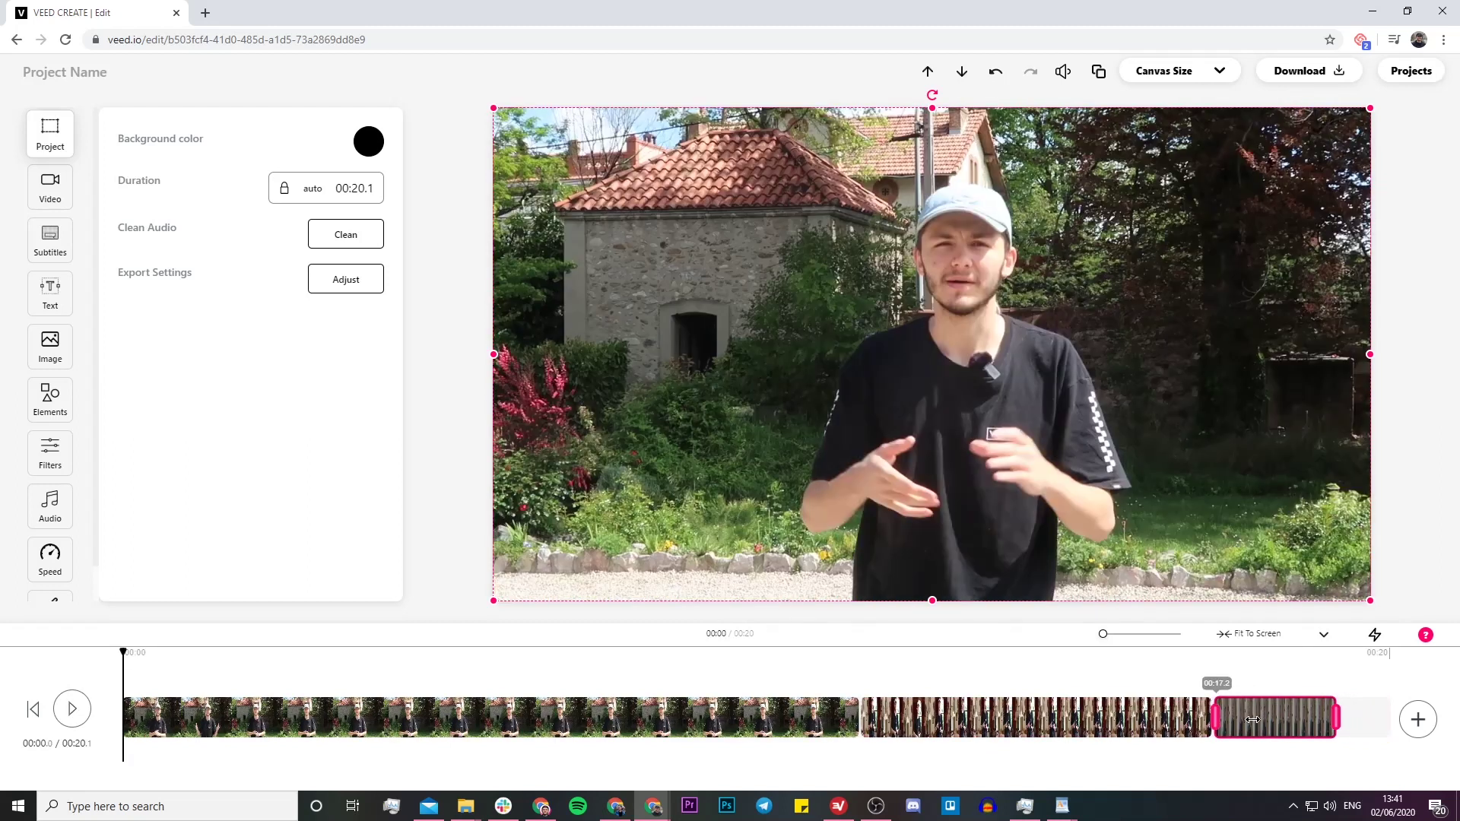
drag(1155, 660, 1186, 663)
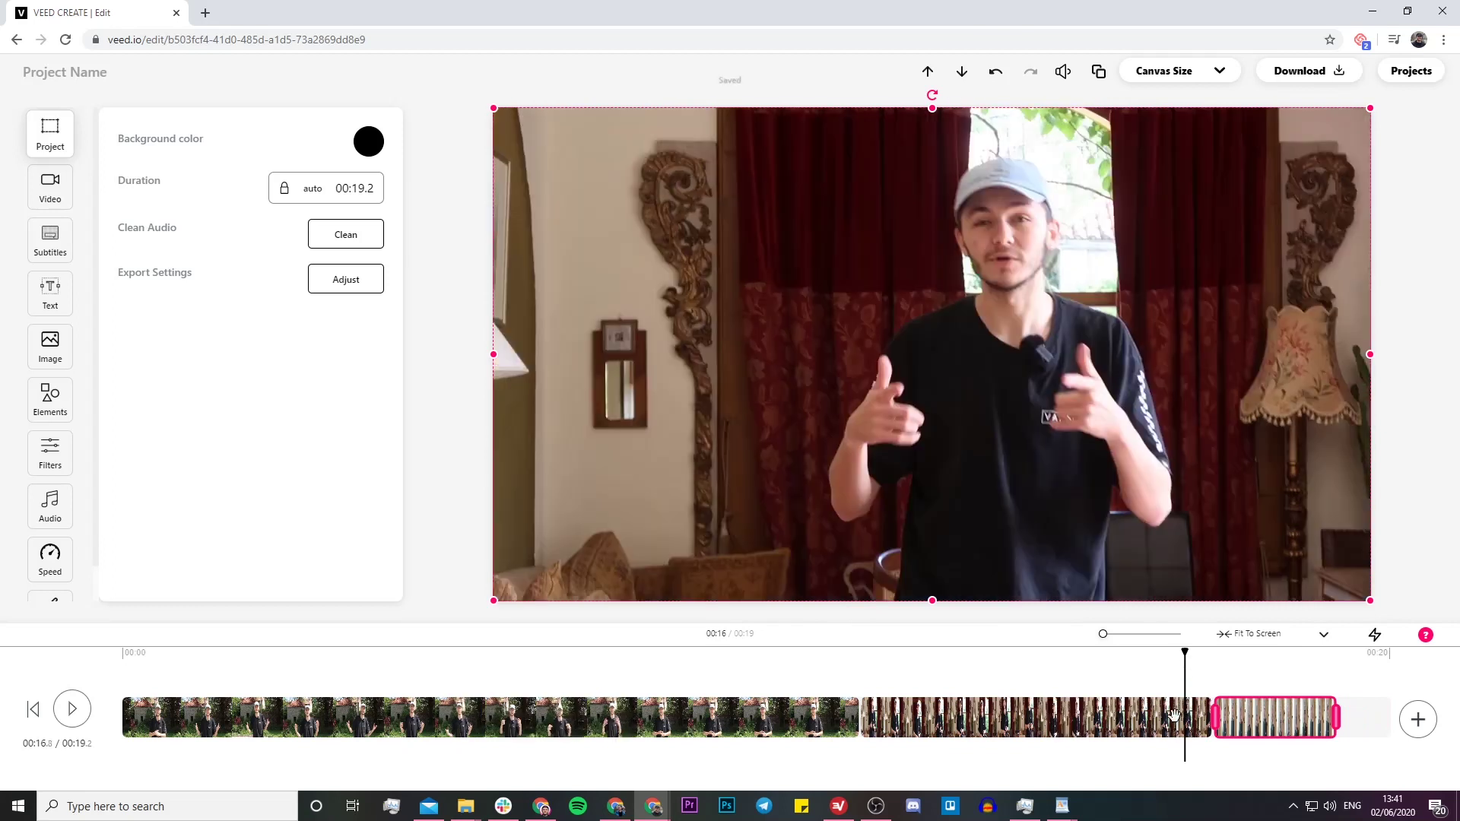
click(1170, 715)
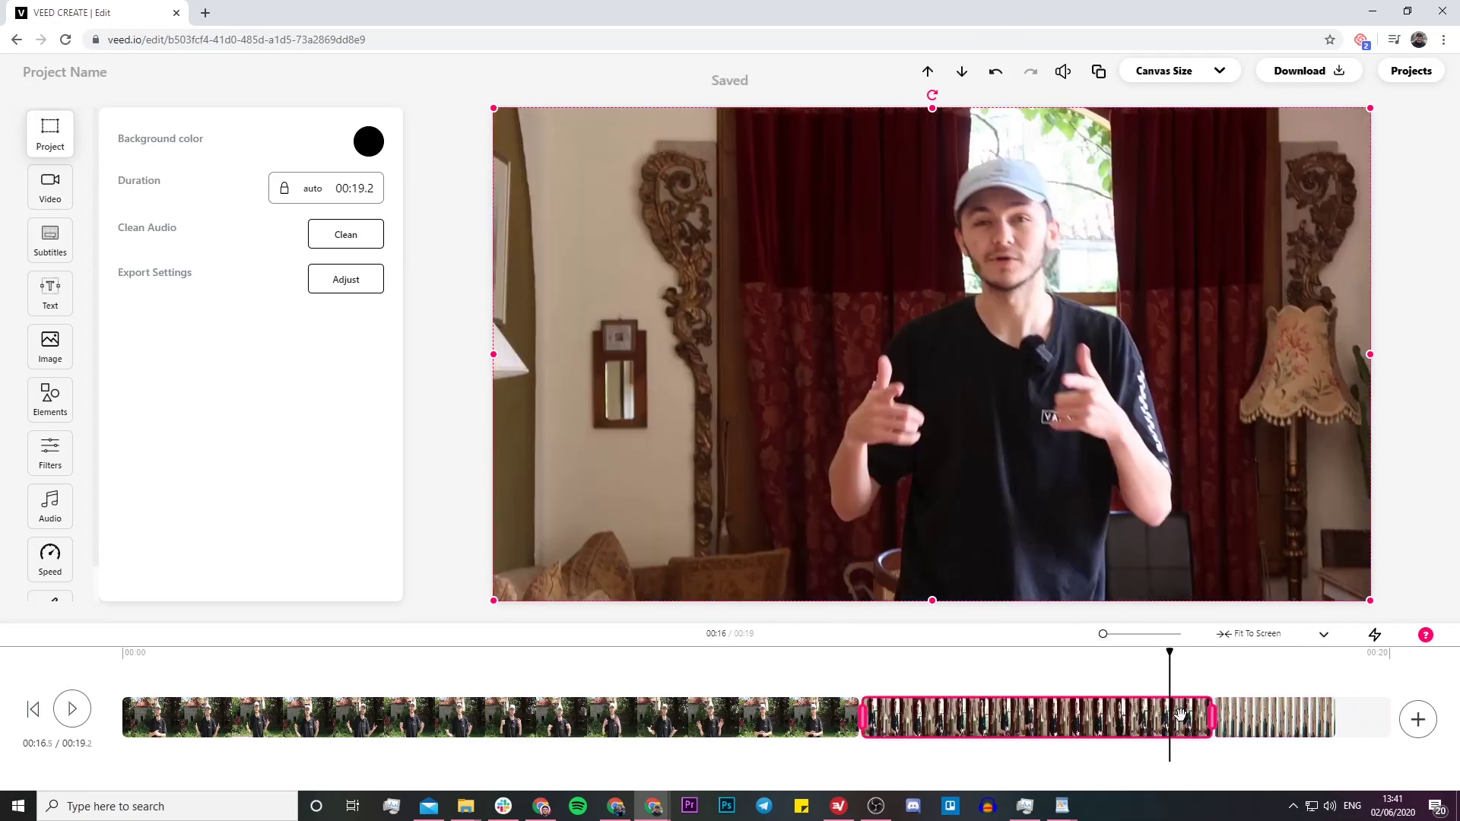
drag(1209, 718, 1164, 717)
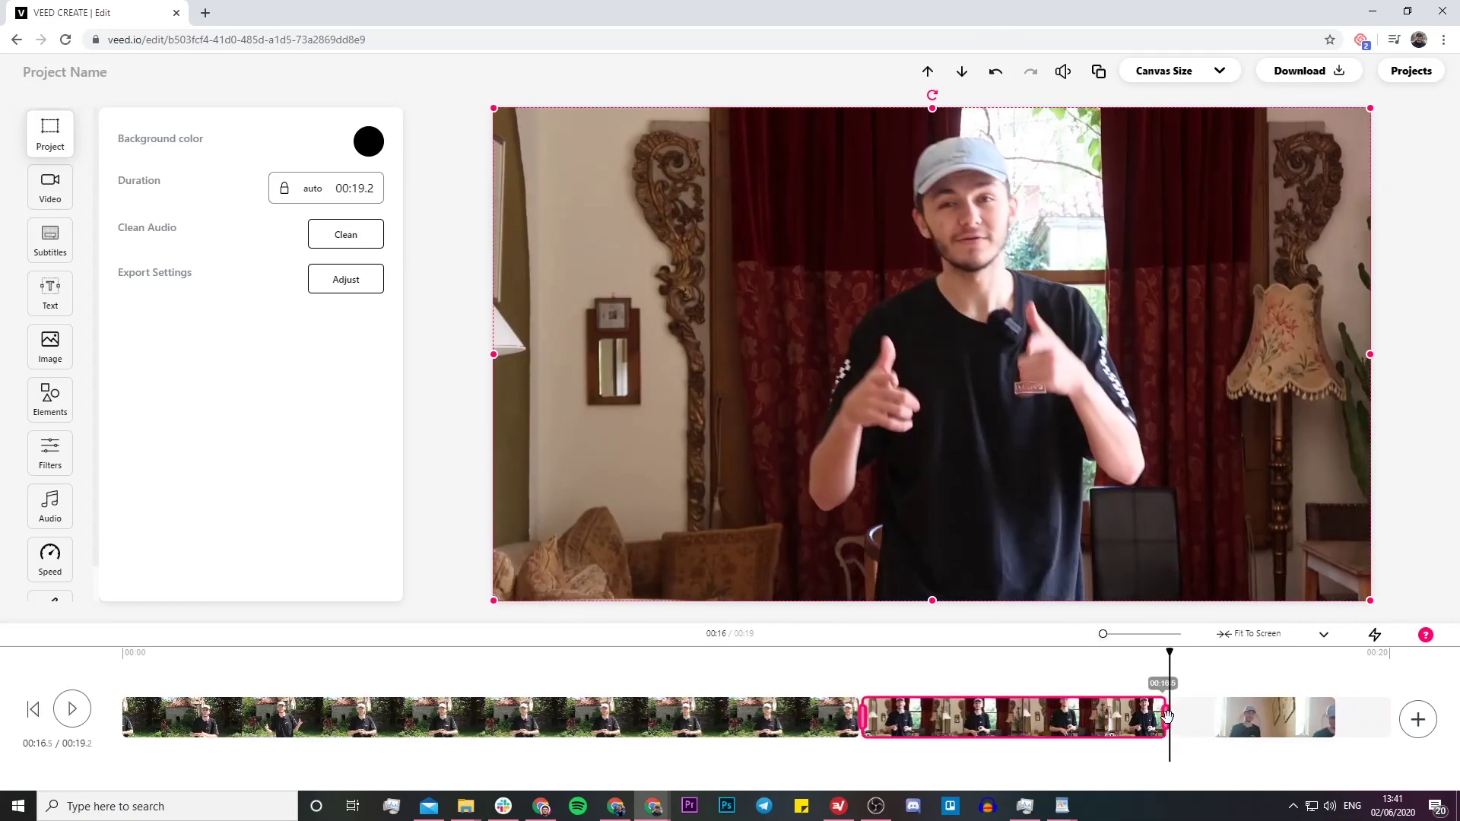
click(1287, 717)
drag(1288, 717, 1190, 715)
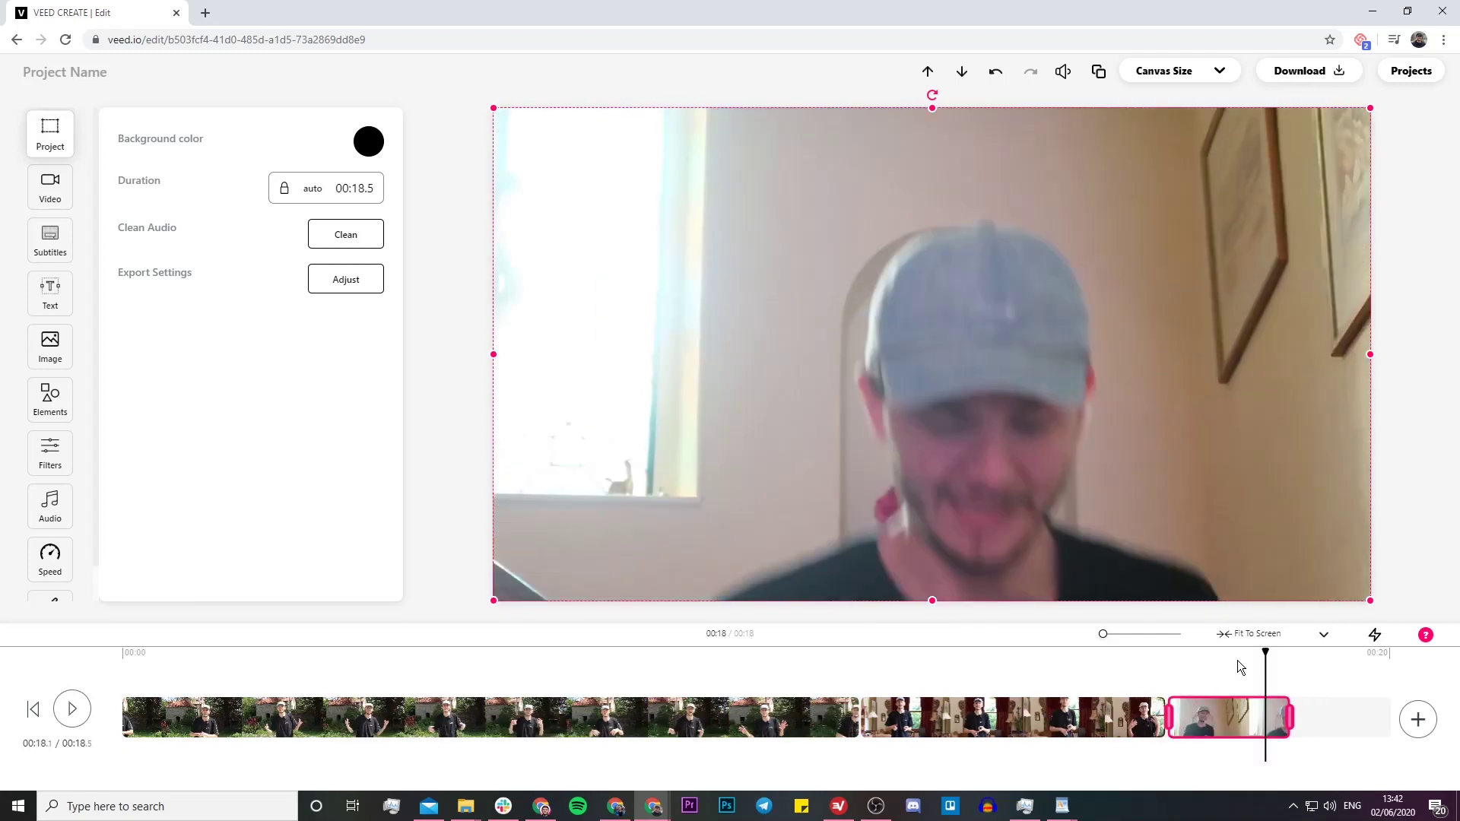
Browse the Subtitles, Auto Subtitles, Text and Image panels, ending on the Audio panel.
click(52, 242)
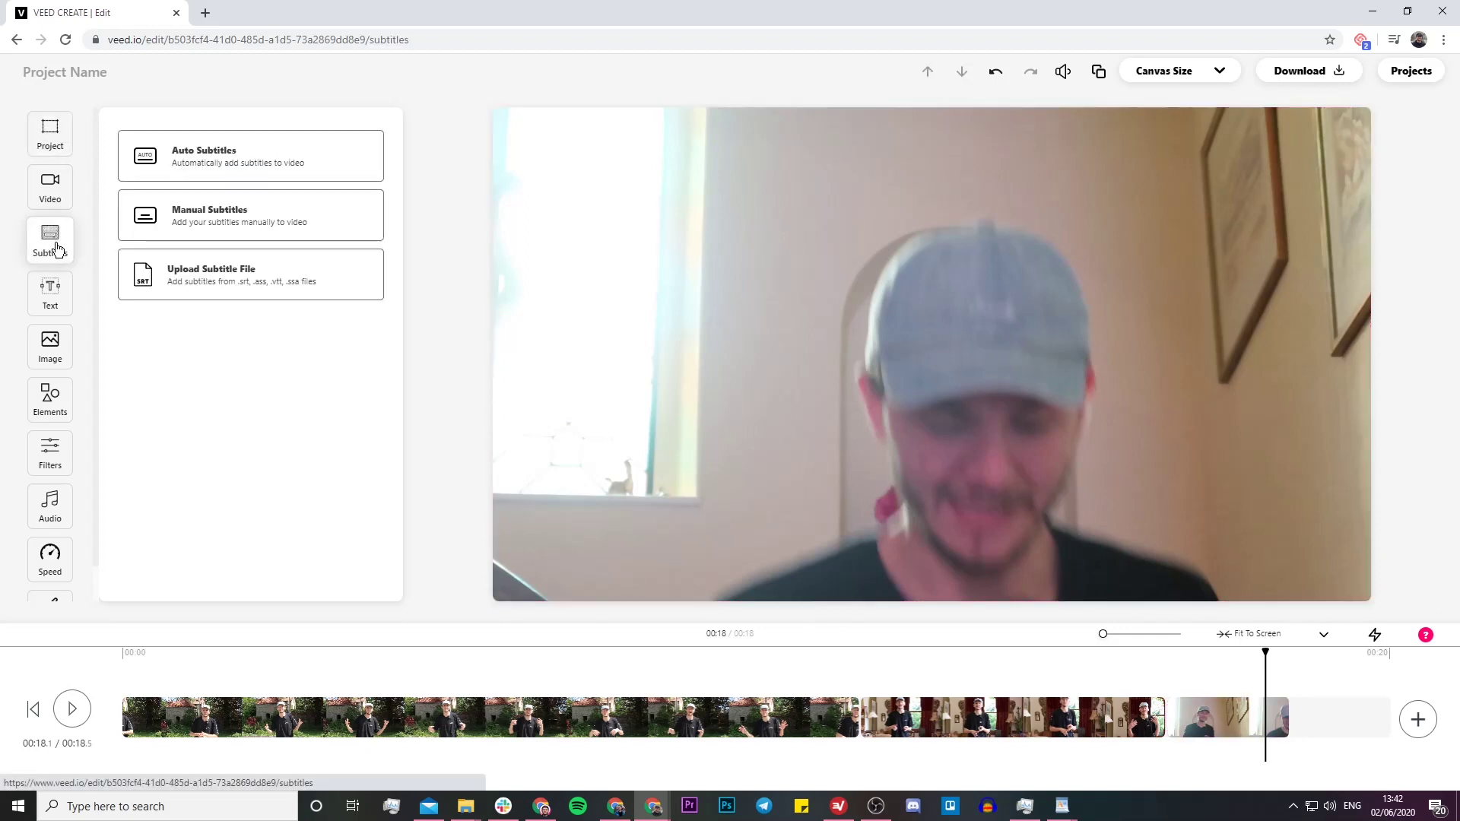
click(219, 159)
click(335, 262)
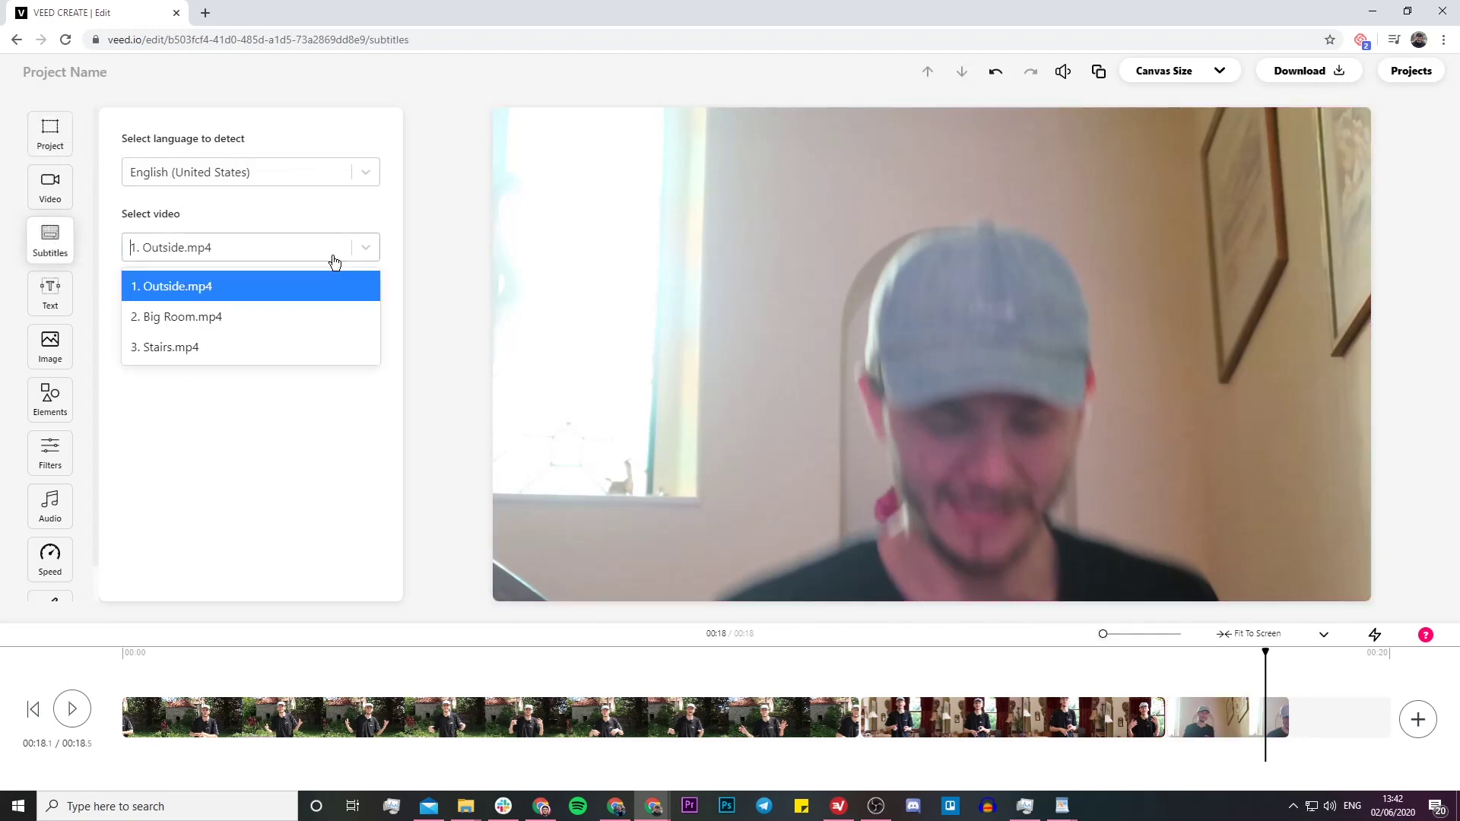
click(216, 377)
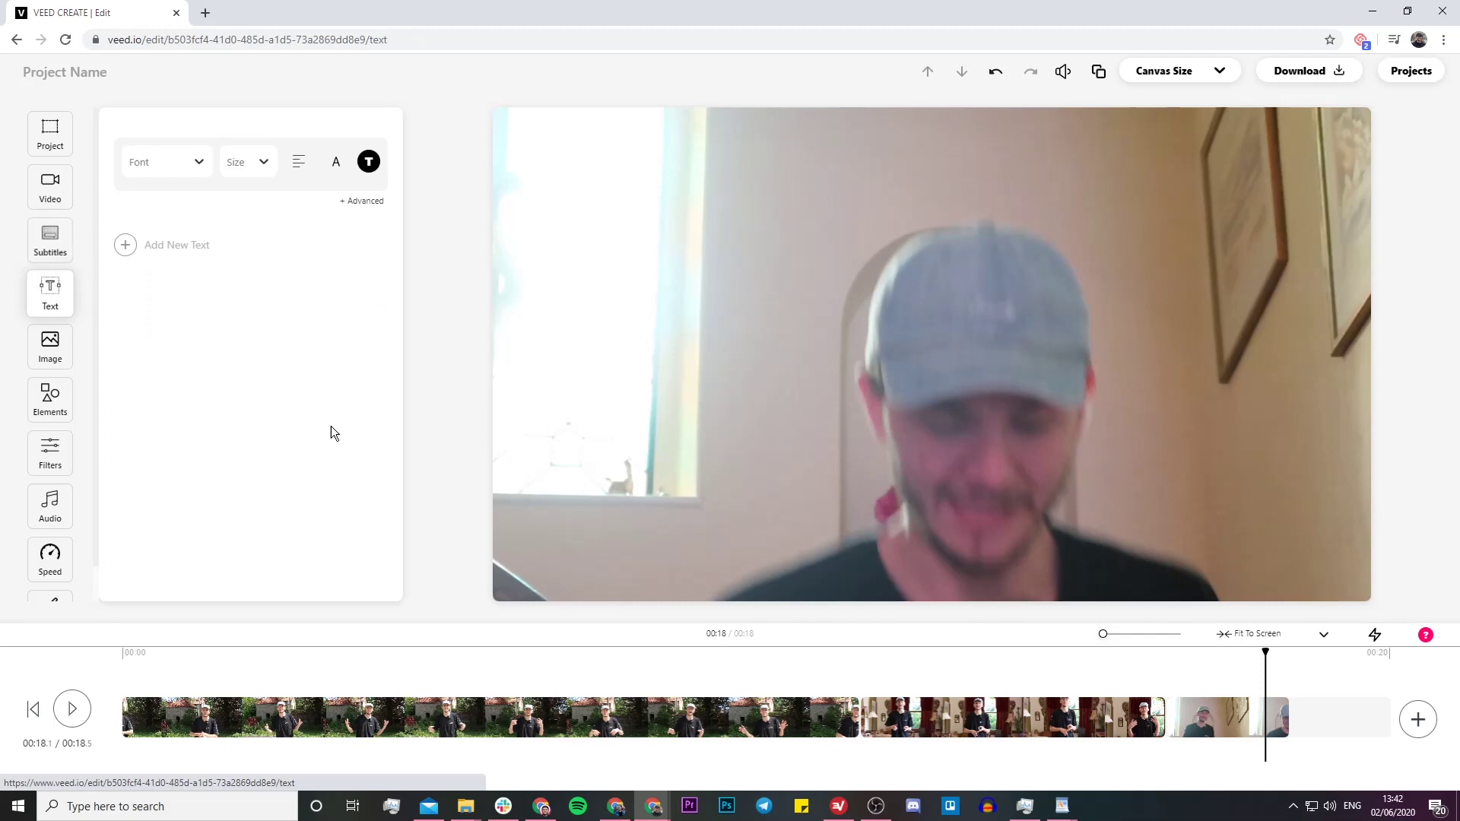
click(48, 352)
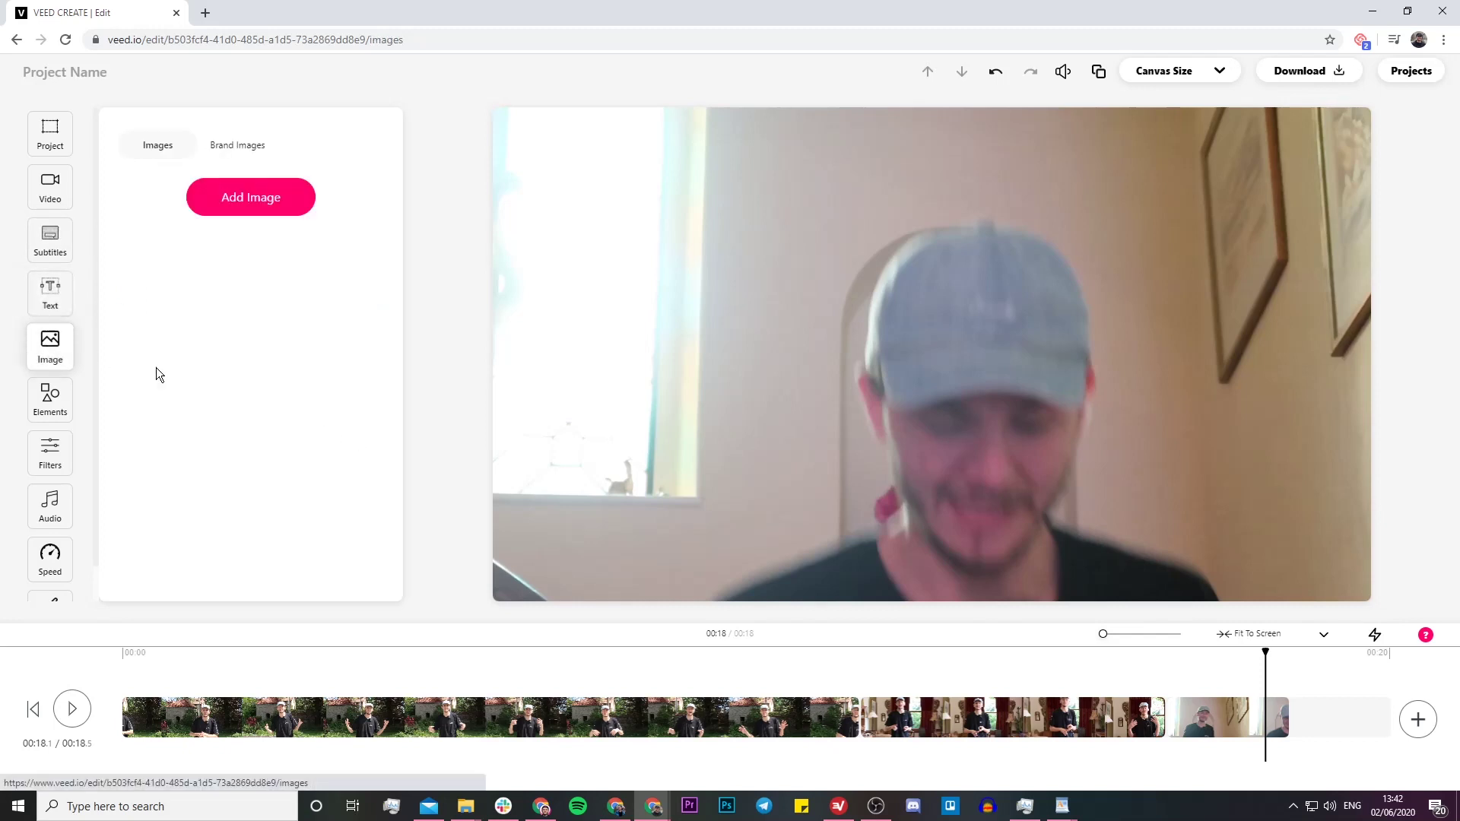
scroll(54, 486, down, 1)
click(58, 459)
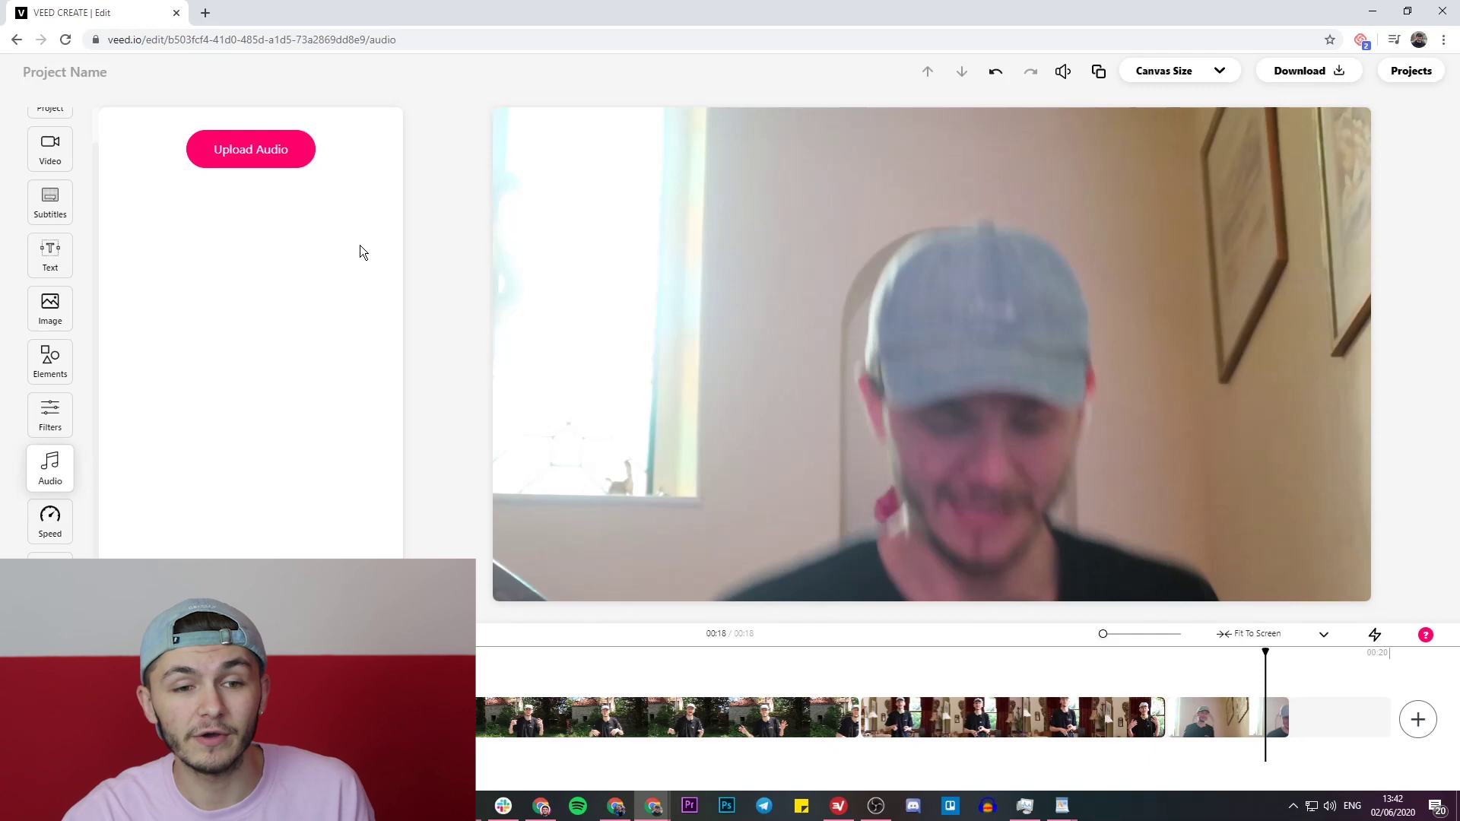
Set the canvas to Square 1:1, check the framing at 00:12–00:17, and start the HD download.
click(1220, 71)
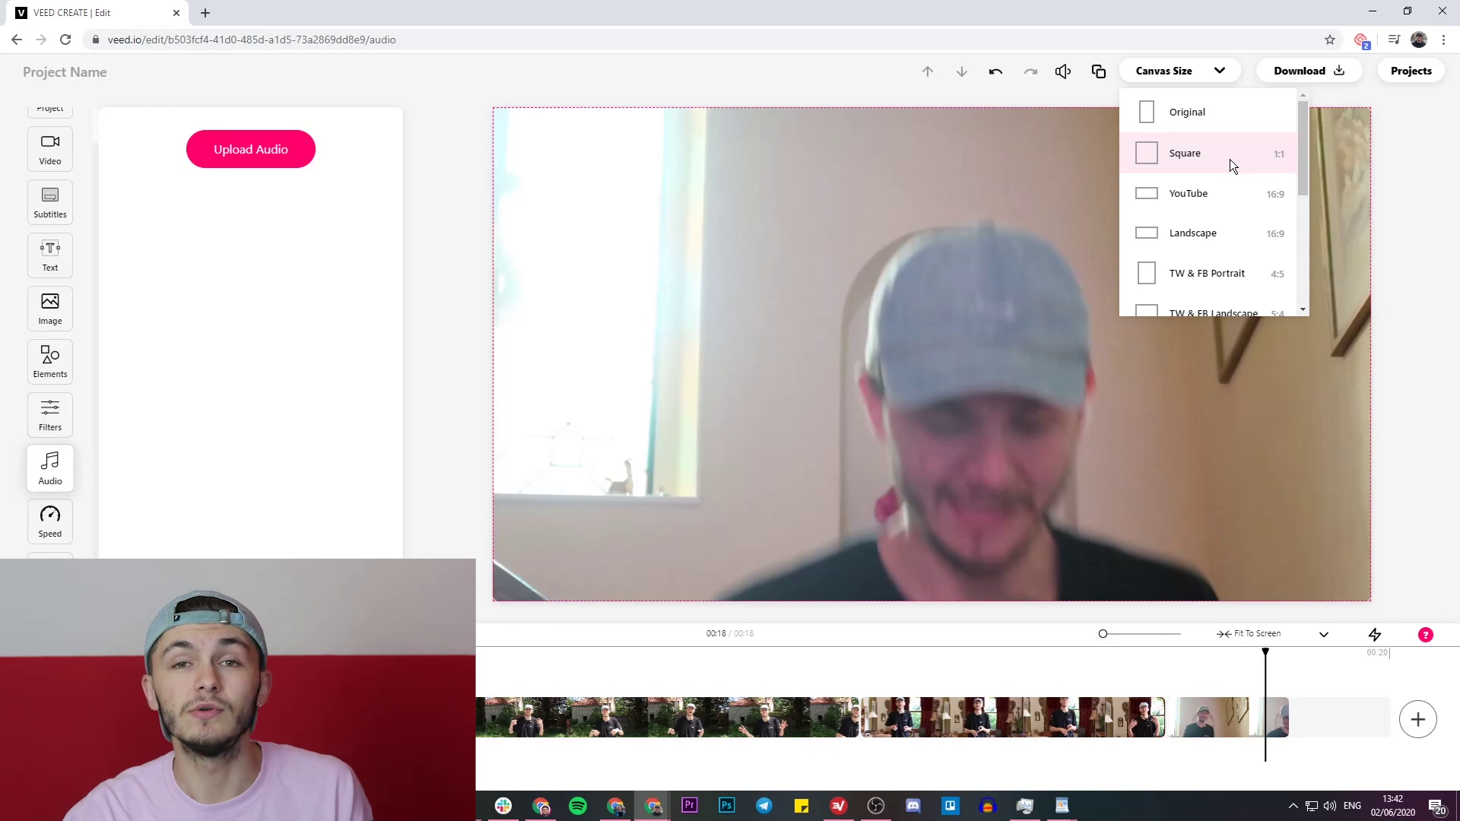
click(1203, 158)
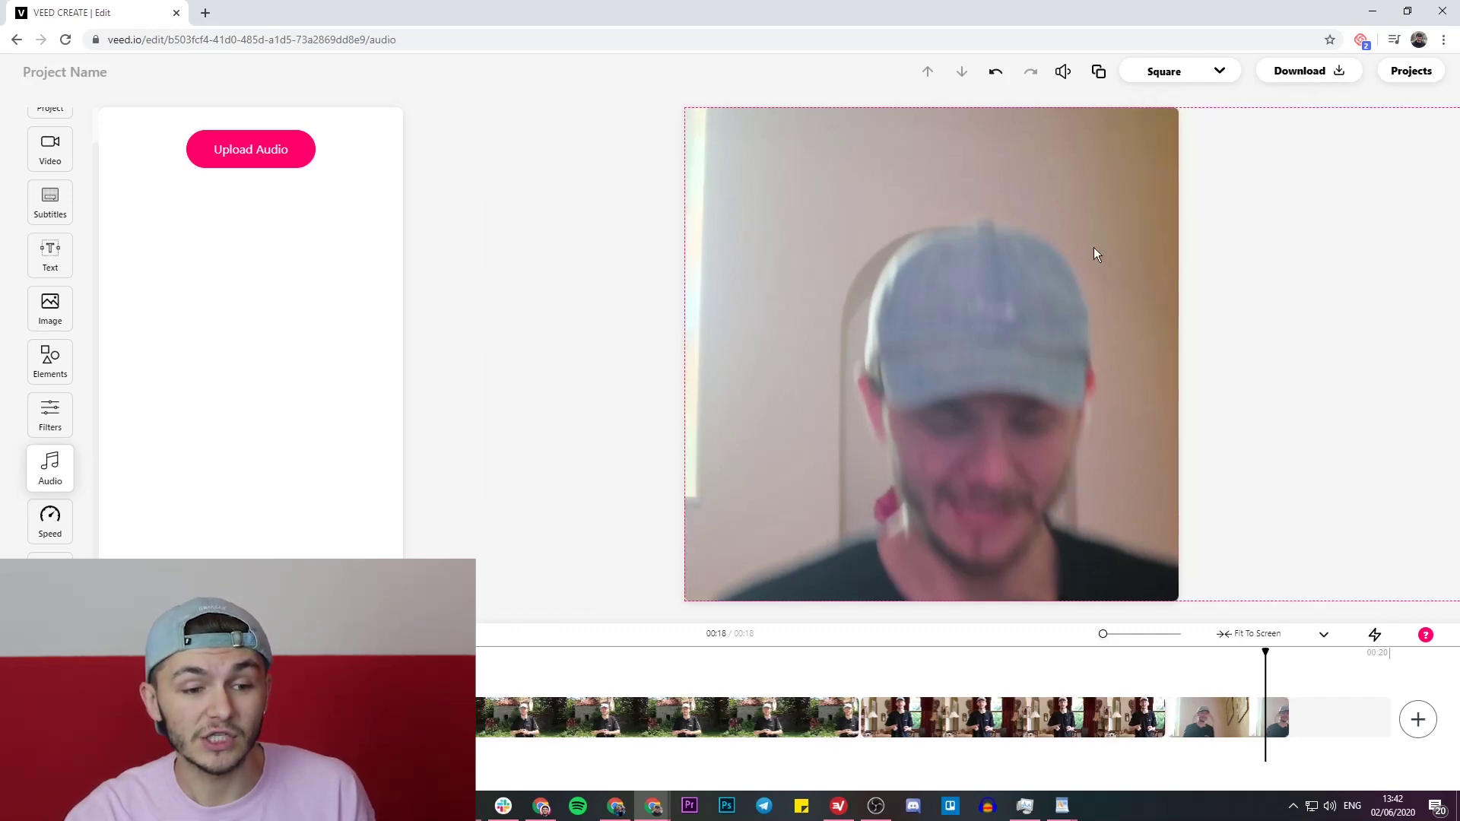
click(938, 655)
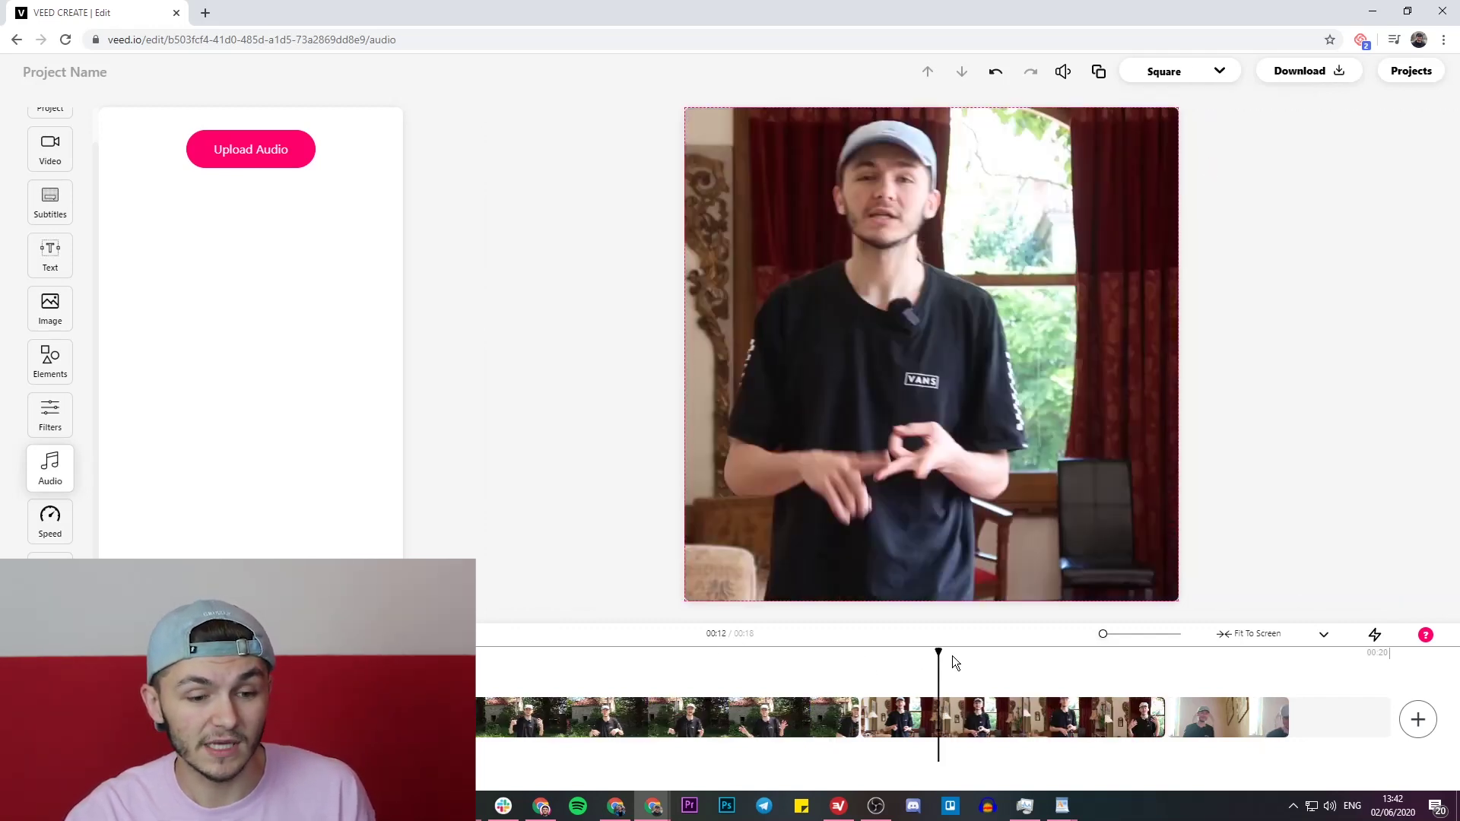
click(1101, 653)
click(1198, 656)
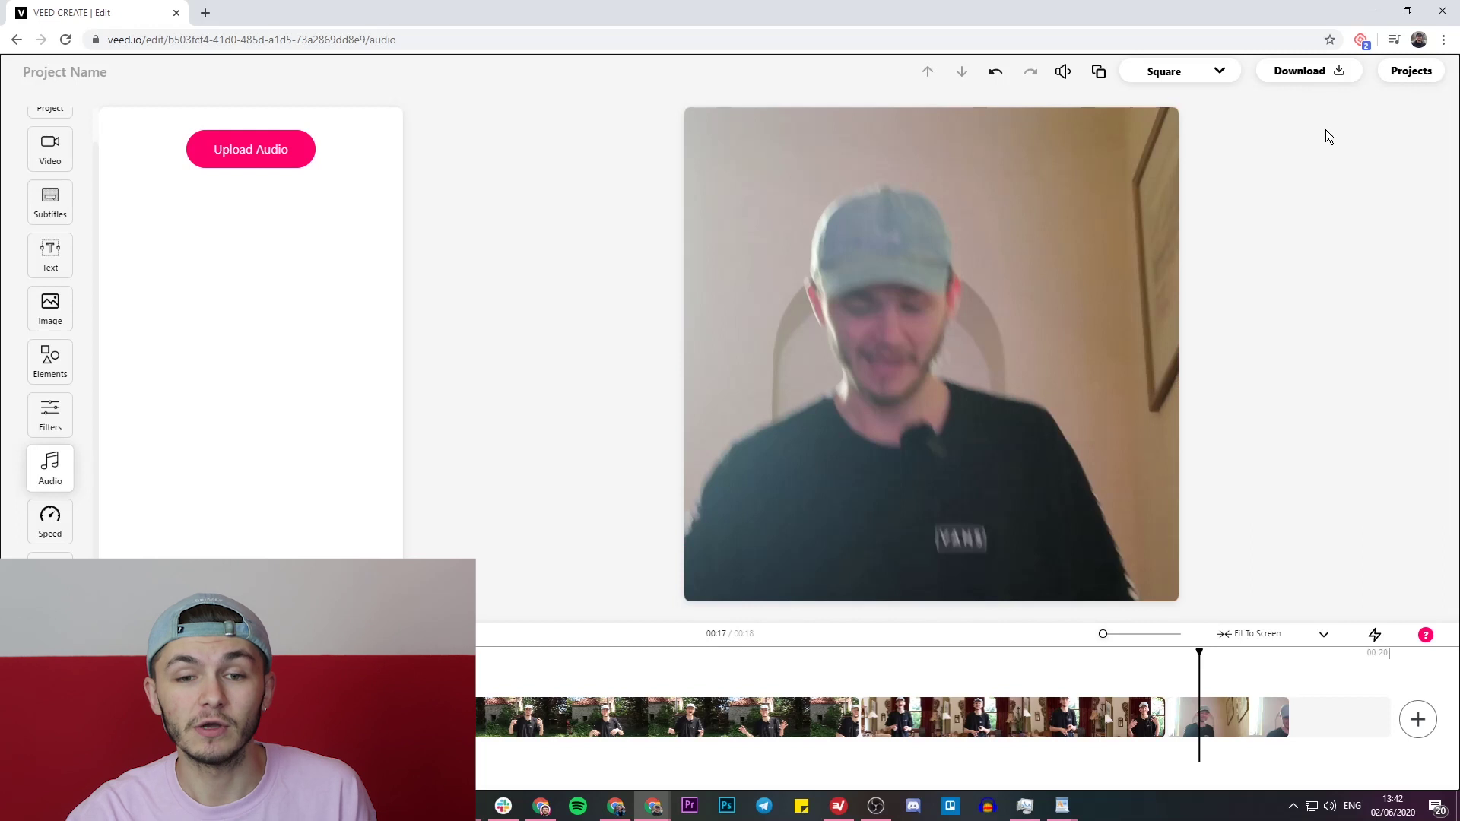
click(1322, 71)
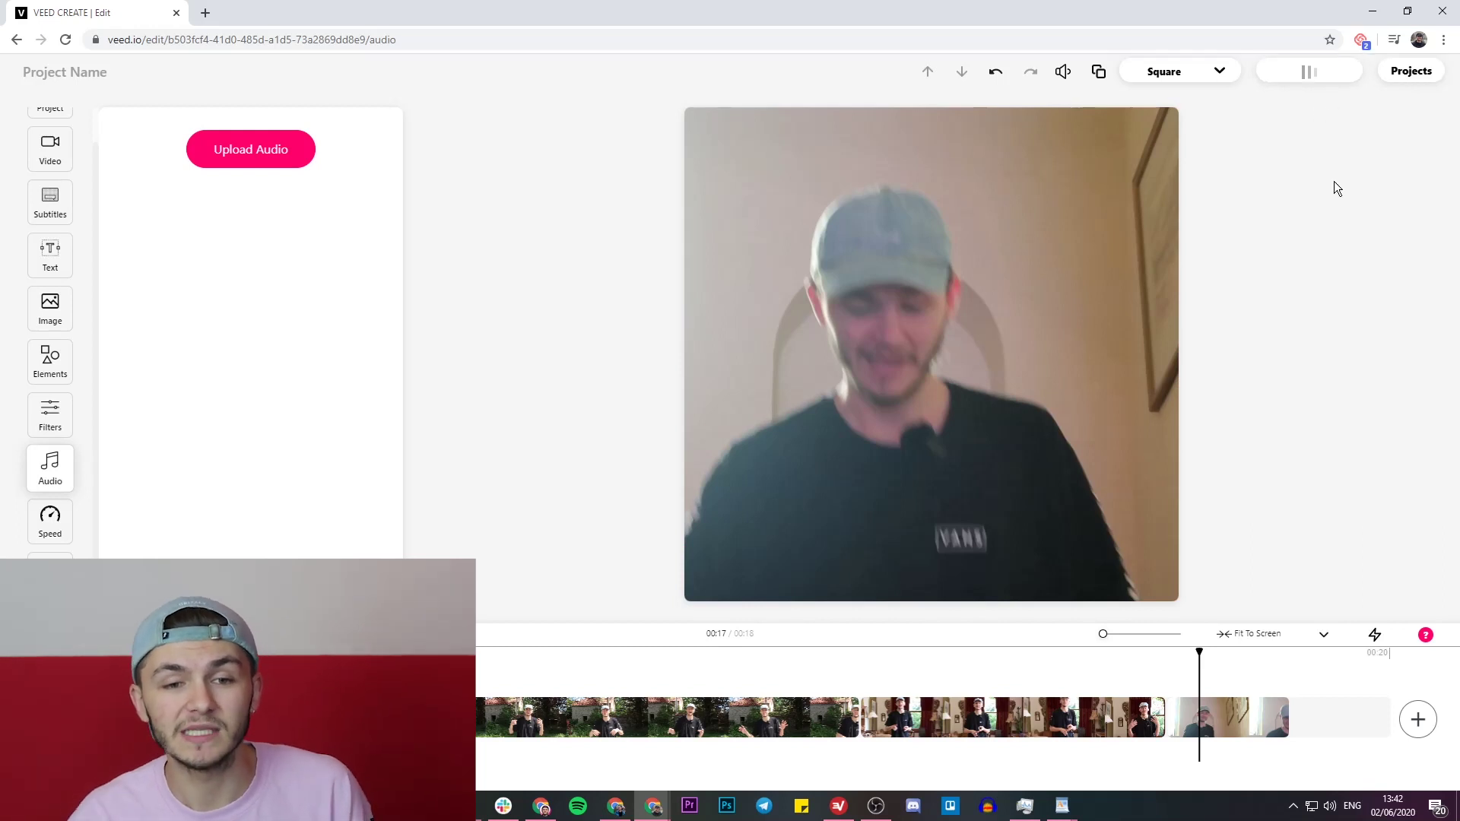